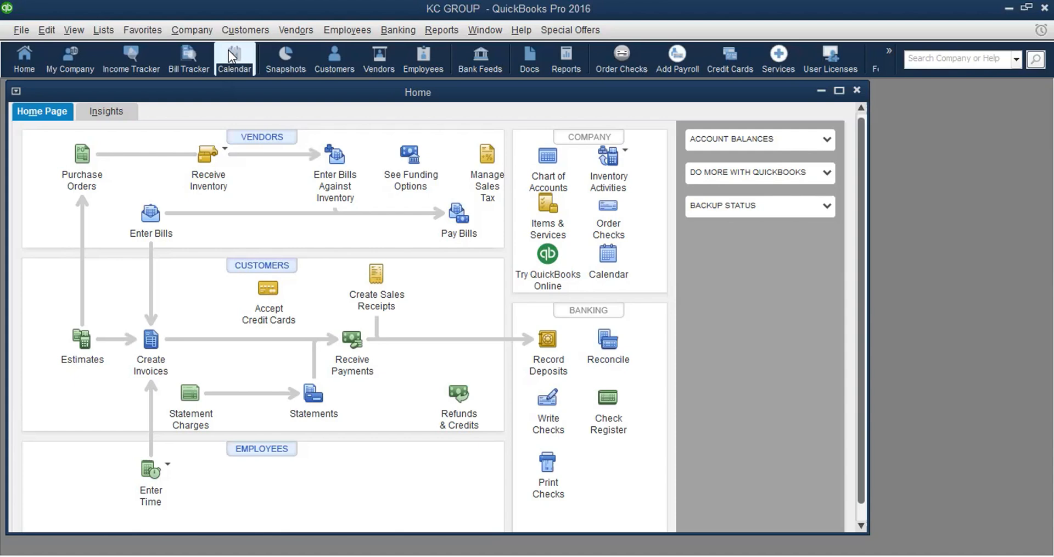
Switch to the Left Icon Bar layout and hide the icon bar altogether.
{"action": "left_click", "coordinate": [74, 30]}
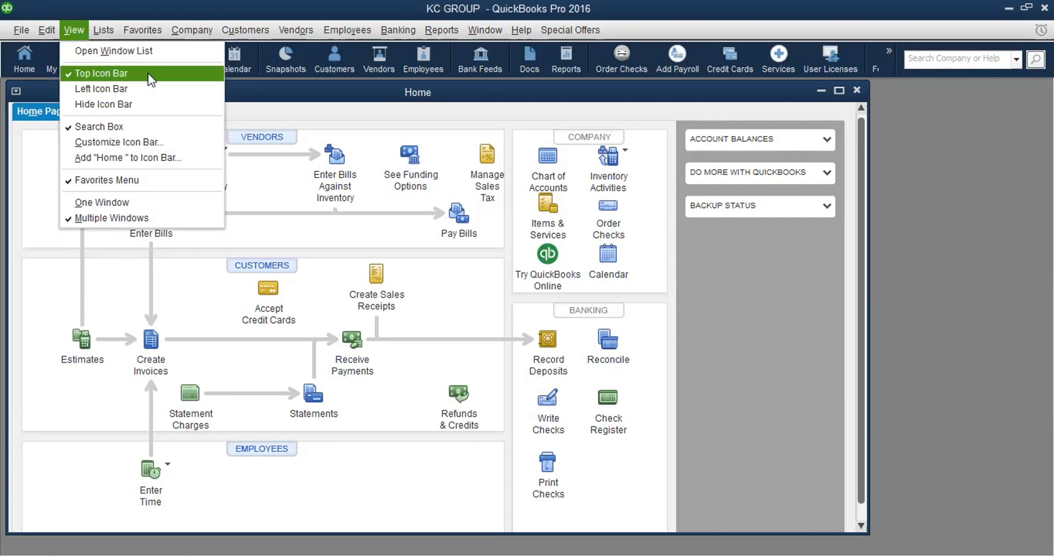
{"action": "left_click", "coordinate": [68, 90]}
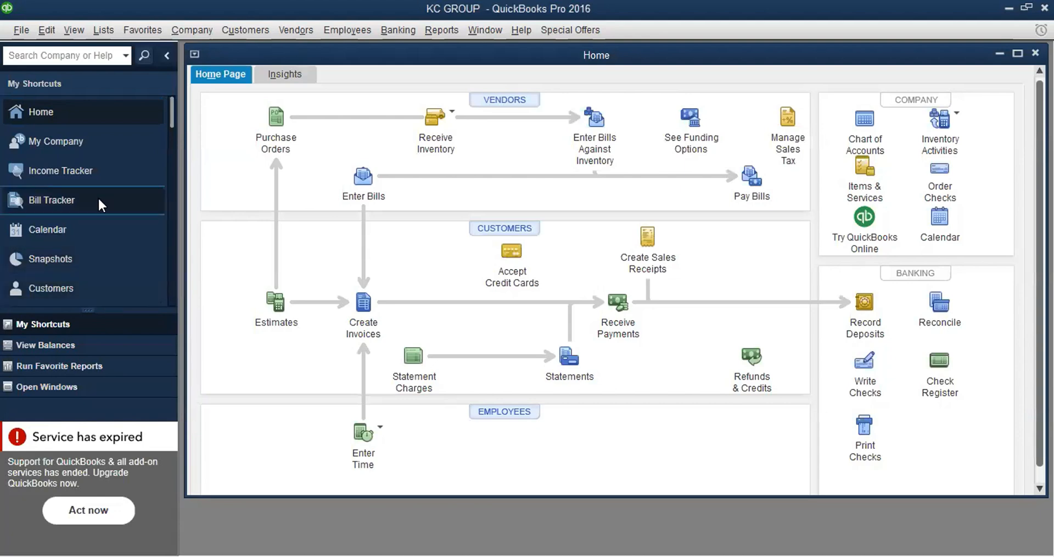
{"action": "left_click", "coordinate": [71, 24]}
{"action": "left_click", "coordinate": [106, 101]}
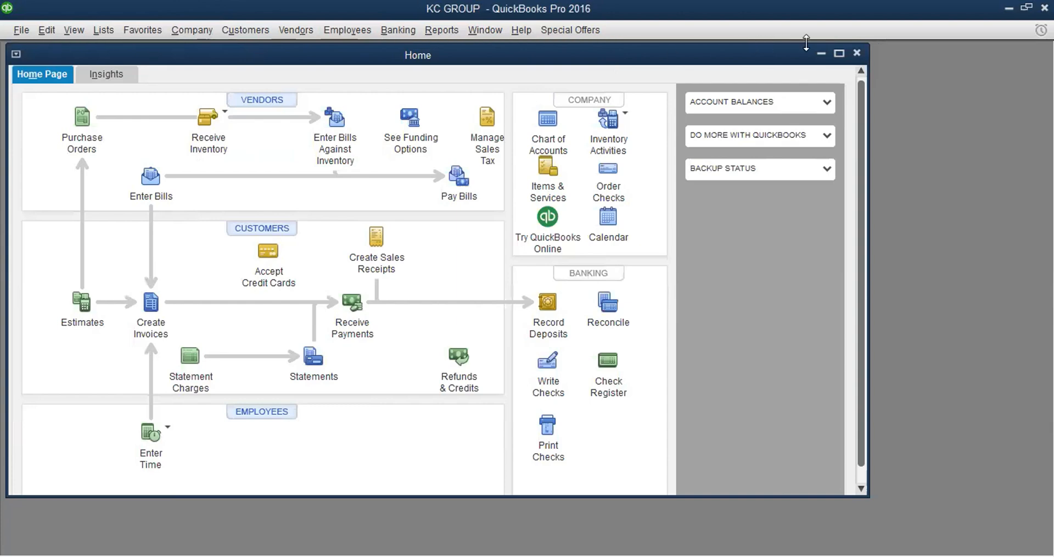
Maximize the Home window and display the Top Icon Bar.
{"action": "left_click", "coordinate": [840, 53]}
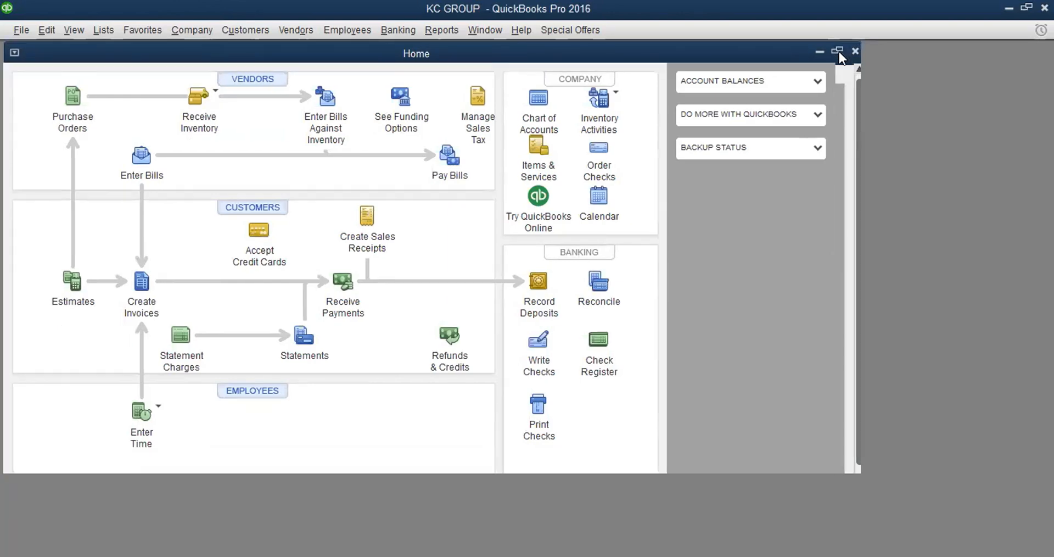
{"action": "left_click", "coordinate": [839, 51]}
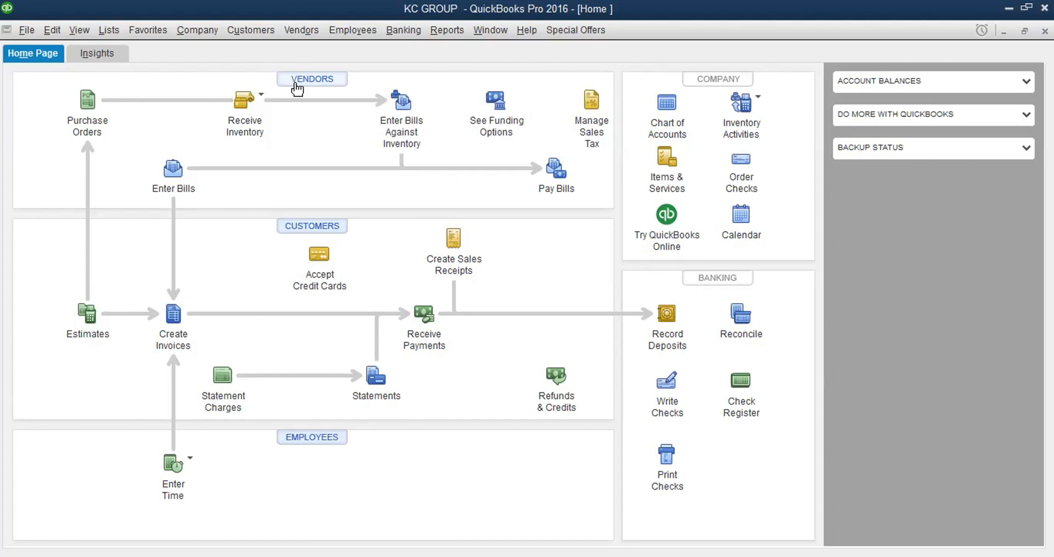
{"action": "left_click", "coordinate": [70, 29]}
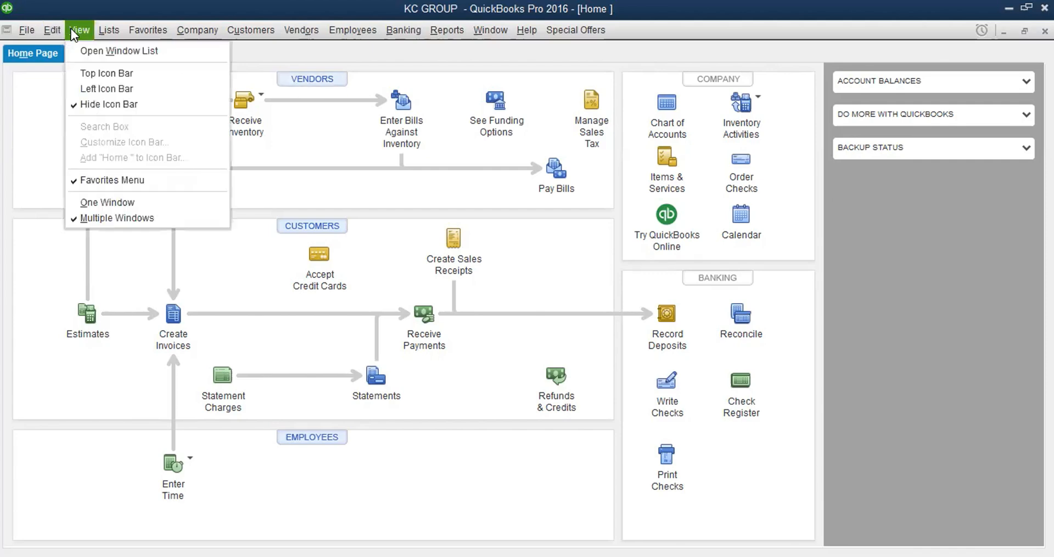
{"action": "left_click", "coordinate": [81, 78]}
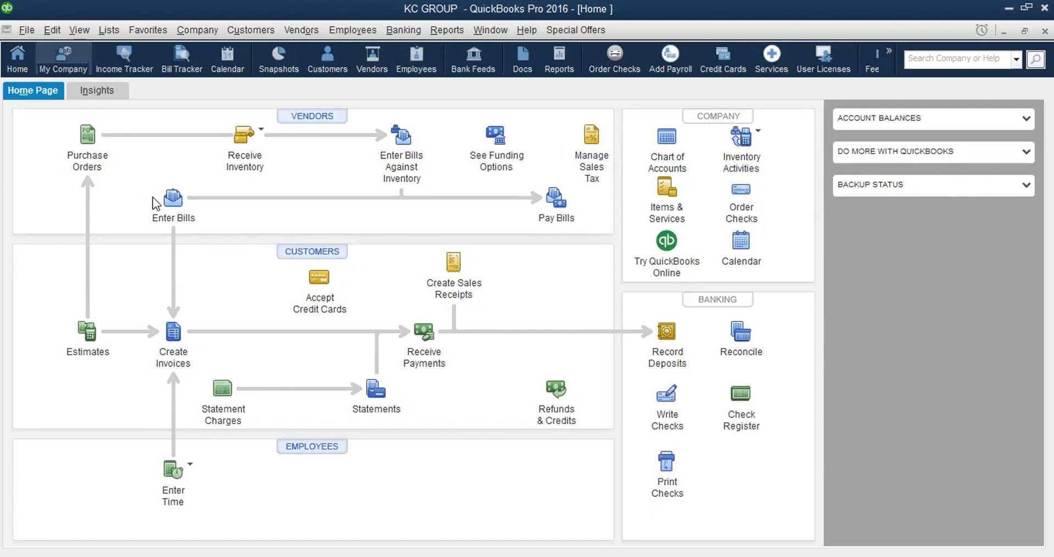
View the Customer Center and the Enter Bills form, returning to the Home page after each.
{"action": "left_click", "coordinate": [319, 253]}
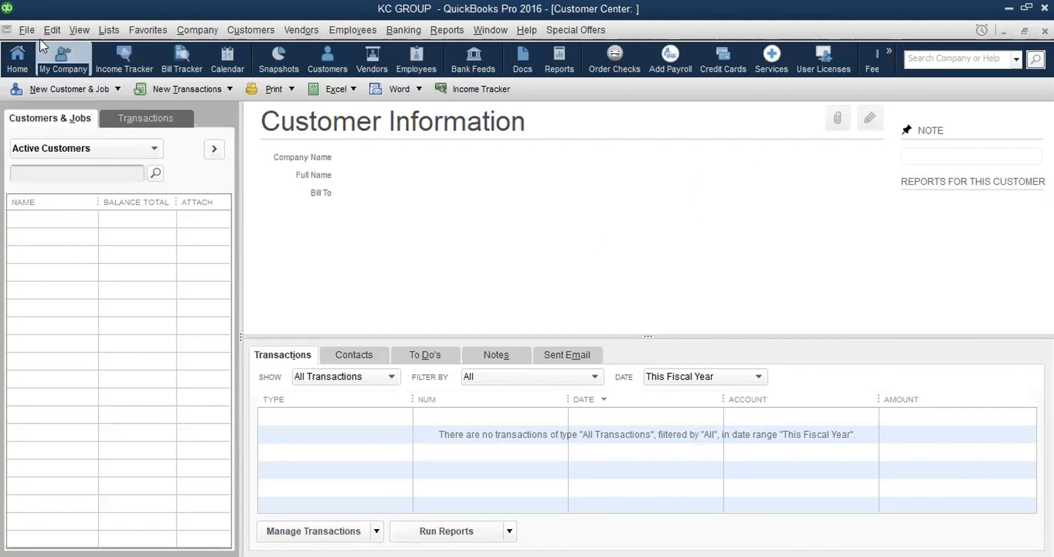
{"action": "left_click", "coordinate": [22, 55]}
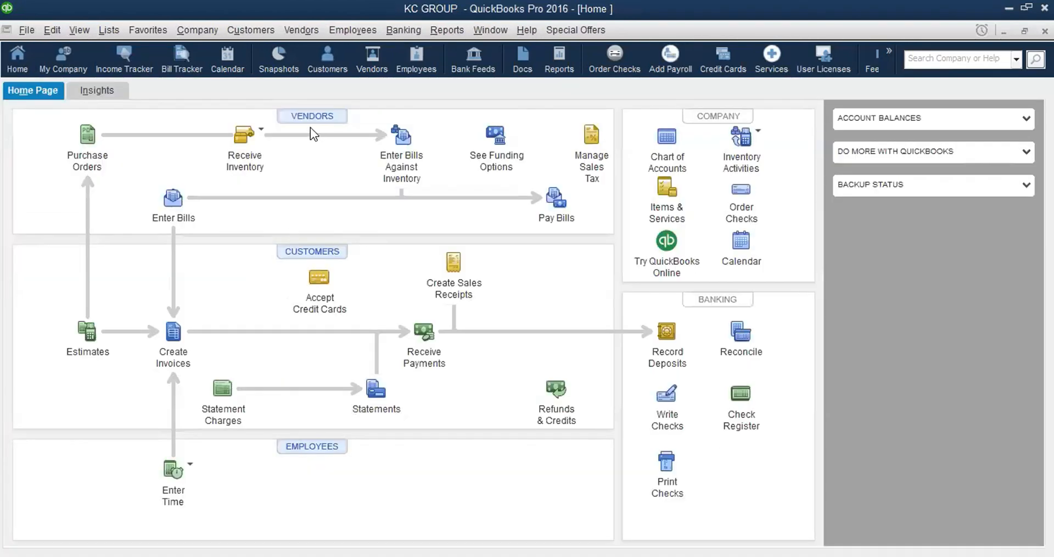
{"action": "left_click", "coordinate": [171, 208]}
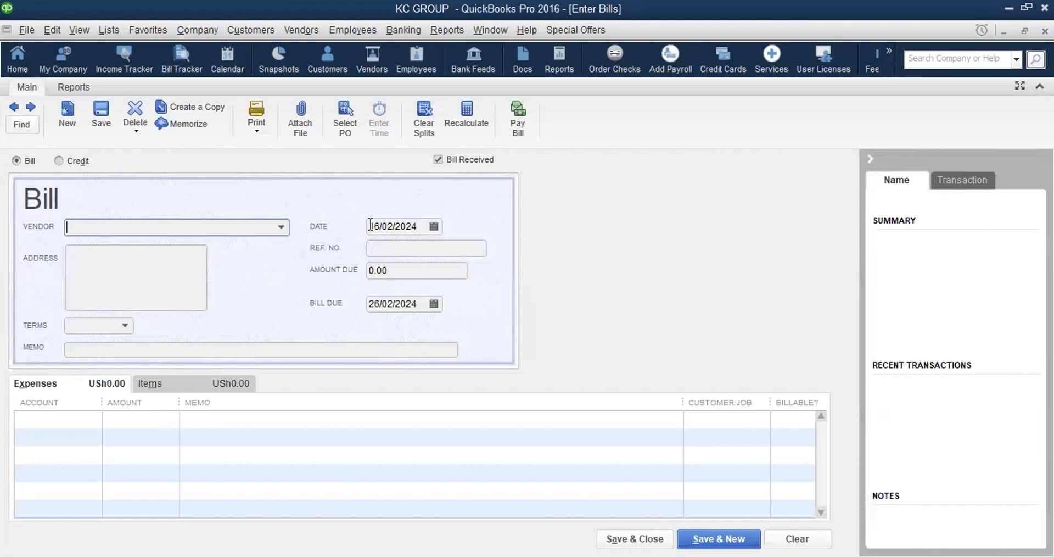
{"action": "left_click", "coordinate": [15, 59]}
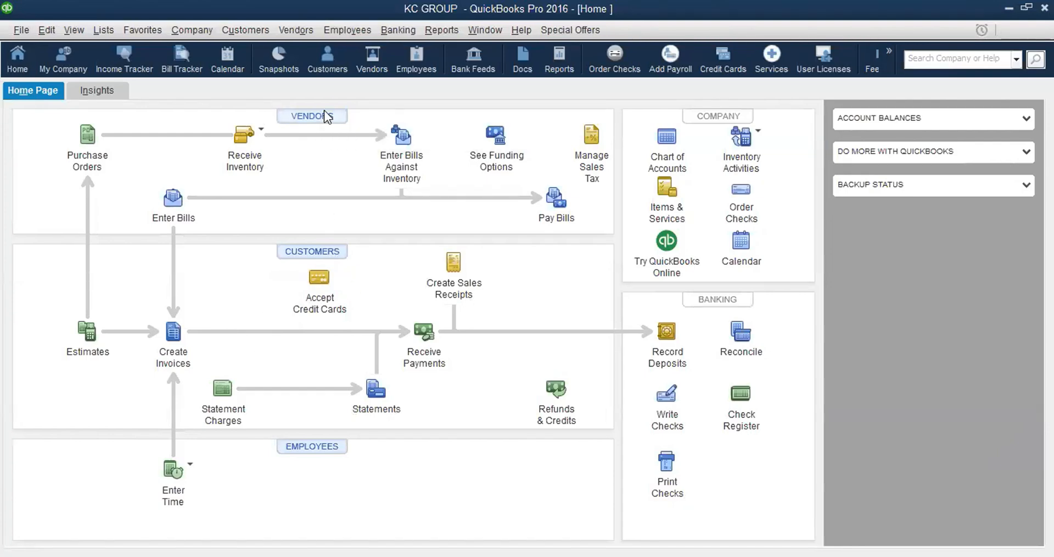
View the Vendor Center from the Home page's vendors section and close it.
{"action": "left_click", "coordinate": [326, 115]}
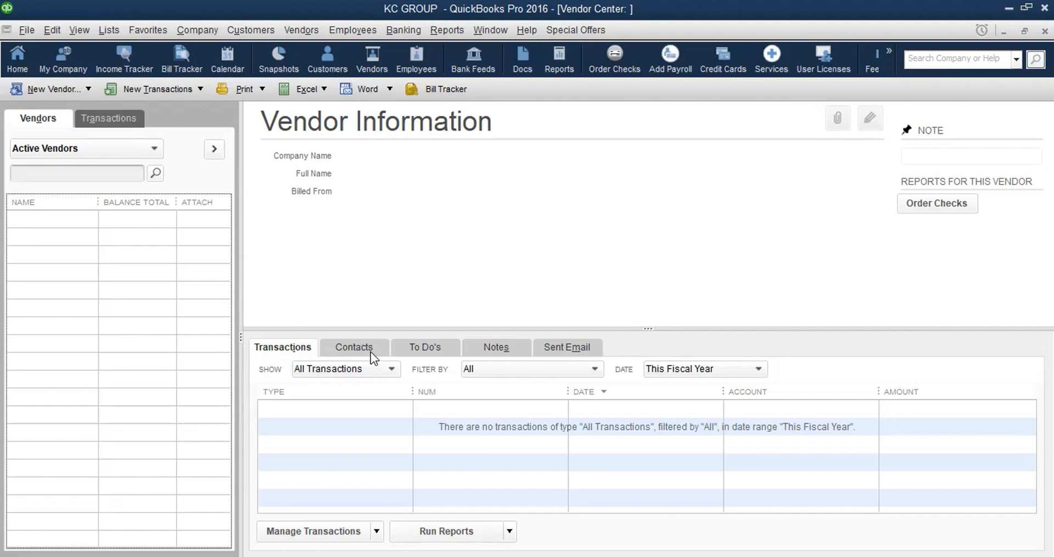
{"action": "left_click", "coordinate": [1019, 460]}
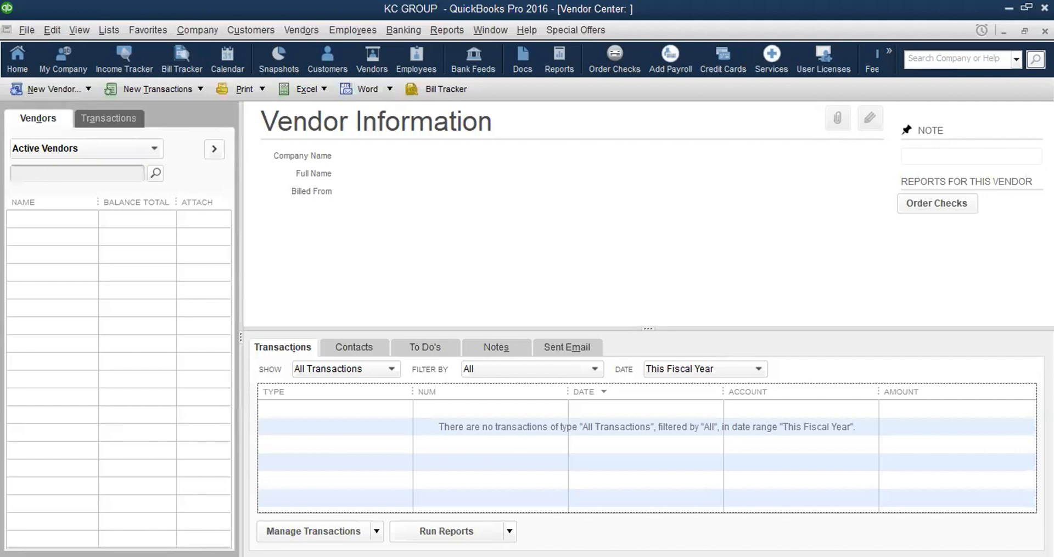
{"action": "left_click", "coordinate": [1045, 31]}
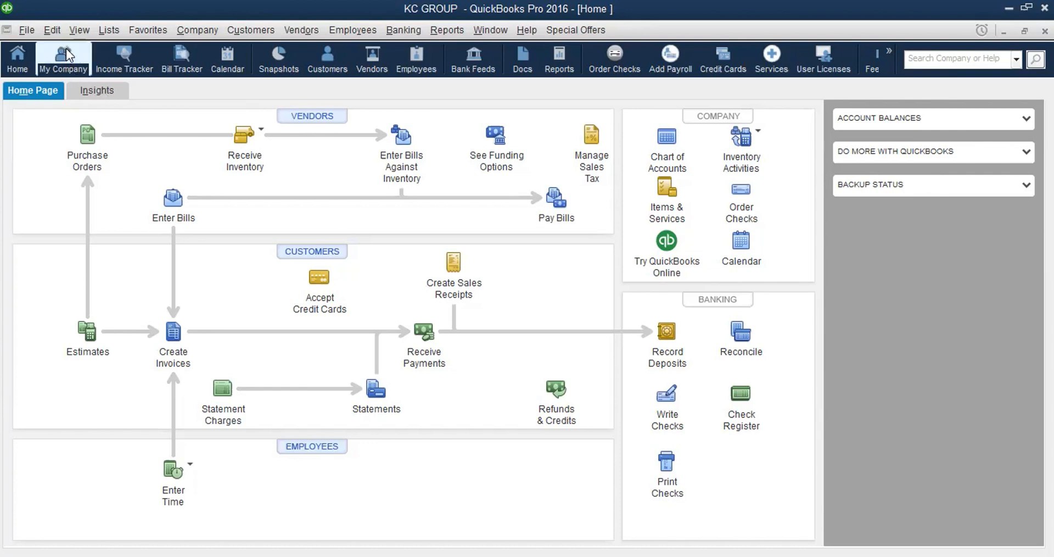
Switch to the Left Icon Bar and view My Company, Customers and Snapshots through its shortcuts.
{"action": "left_click", "coordinate": [83, 33]}
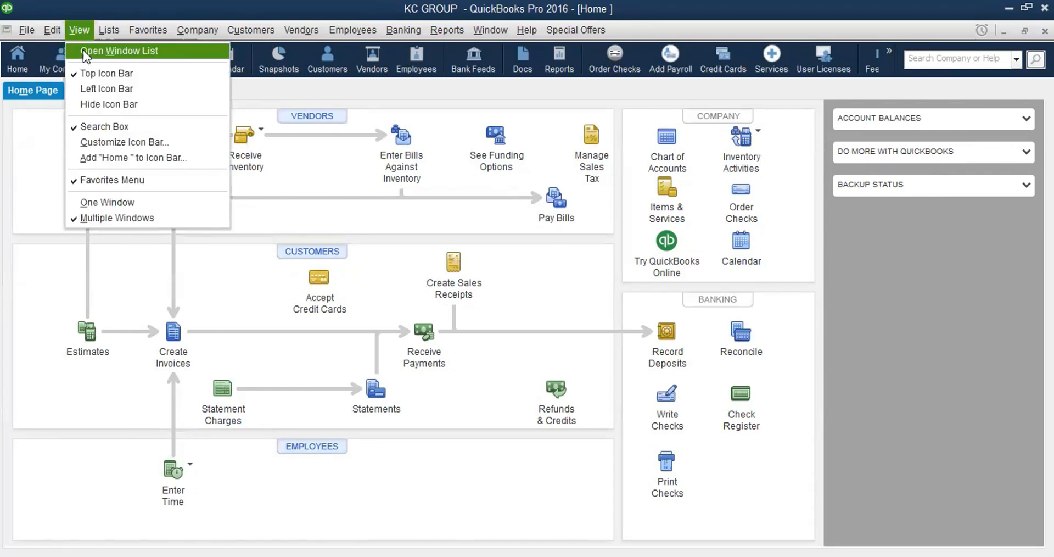
{"action": "left_click", "coordinate": [85, 88]}
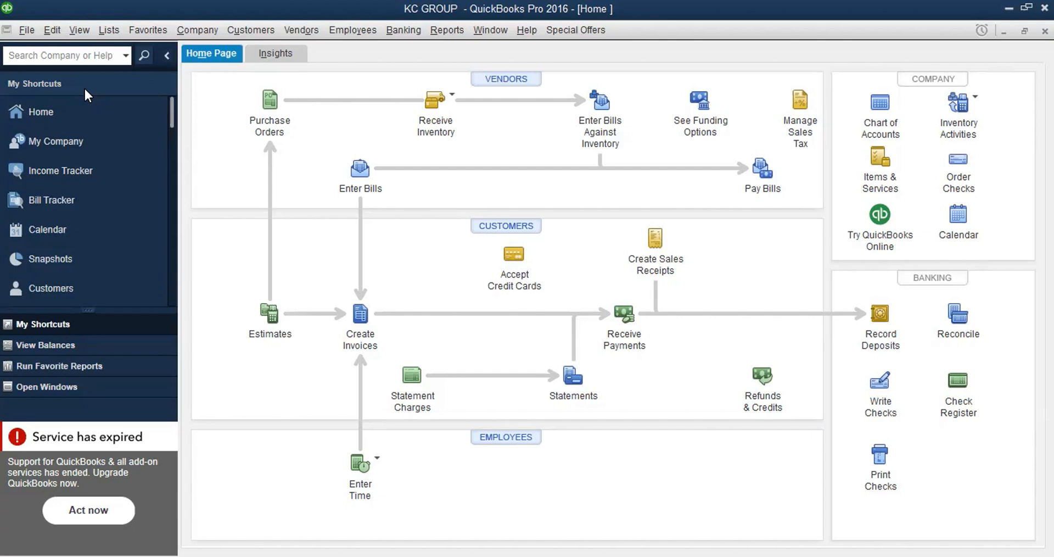
{"action": "left_click", "coordinate": [46, 145]}
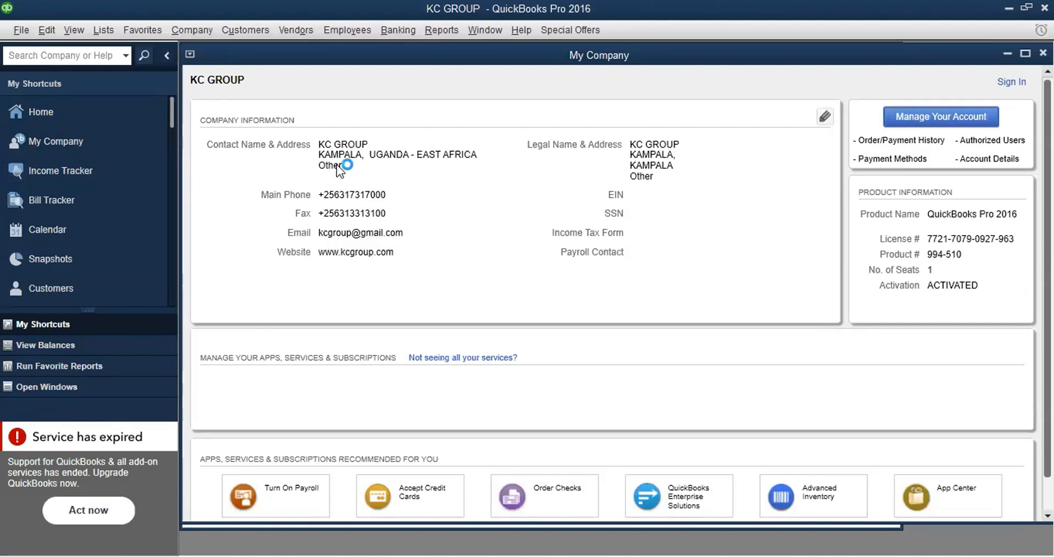
{"action": "left_click", "coordinate": [54, 283]}
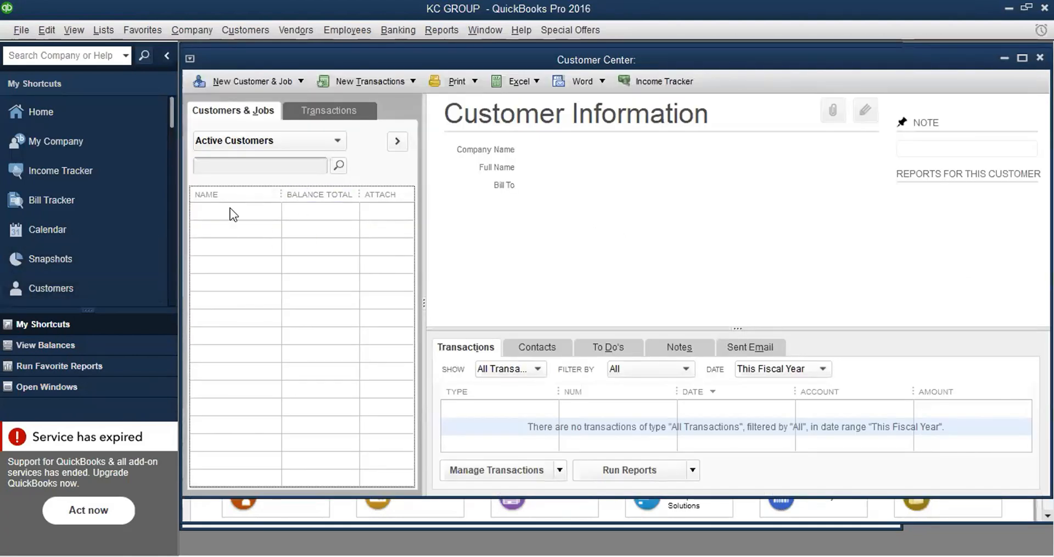
{"action": "left_click", "coordinate": [53, 258]}
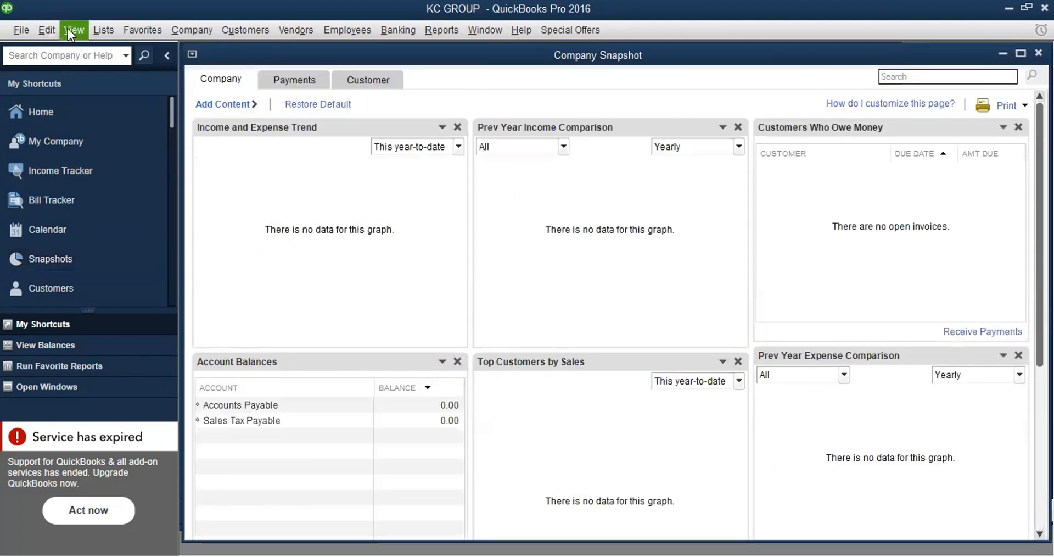
Switch back to the Top Icon Bar and close every open window, including Company Snapshot, Customer Center, Home and Enter Bills.
{"action": "left_click", "coordinate": [71, 29]}
{"action": "left_click", "coordinate": [84, 73]}
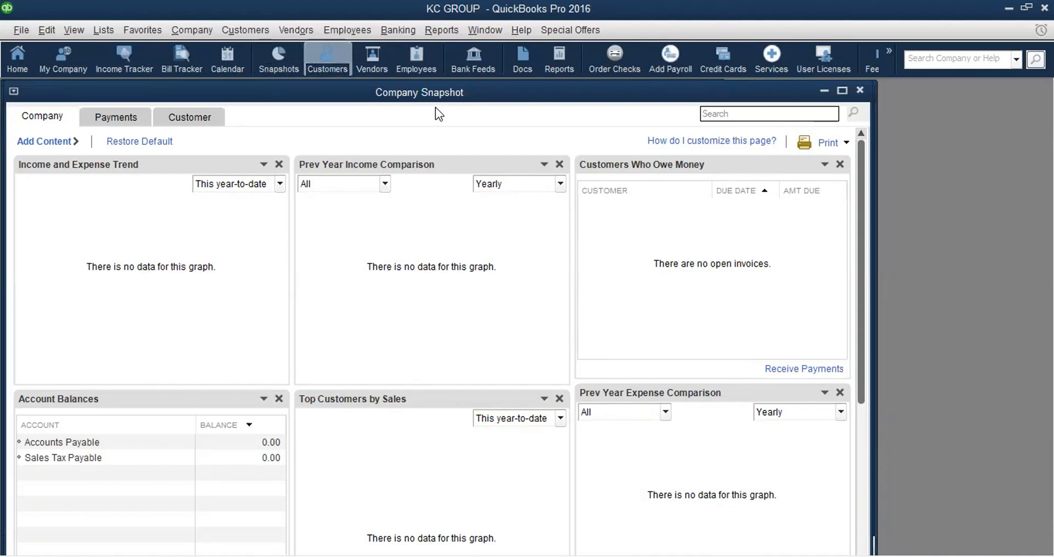
{"action": "left_click", "coordinate": [859, 89]}
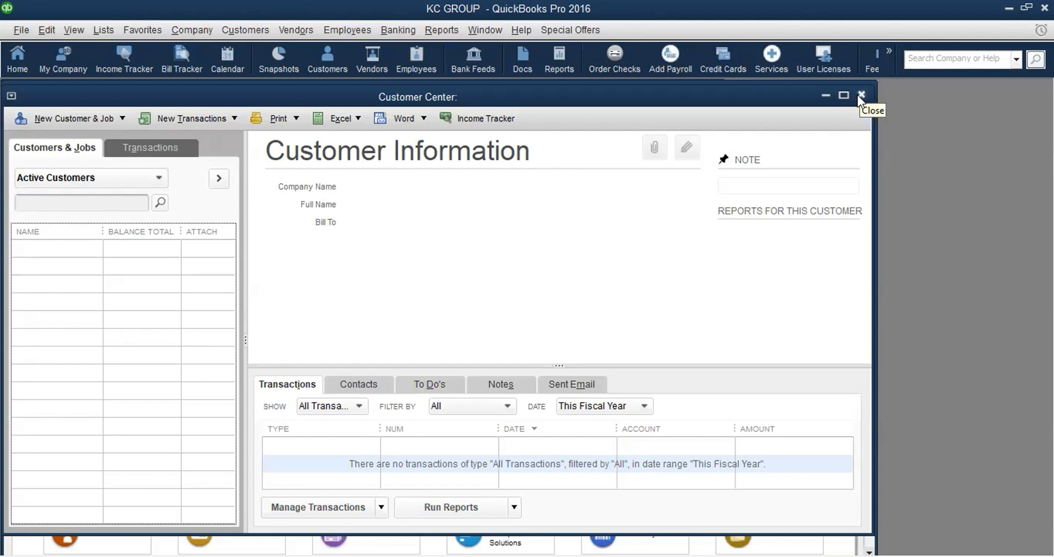
{"action": "left_click", "coordinate": [860, 96]}
{"action": "left_click", "coordinate": [863, 88]}
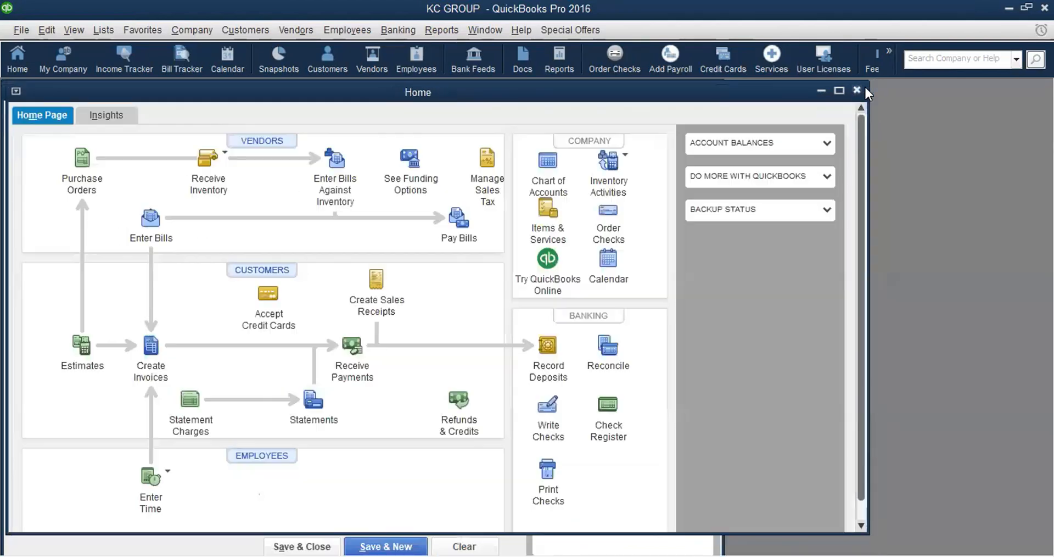
{"action": "left_click", "coordinate": [857, 89]}
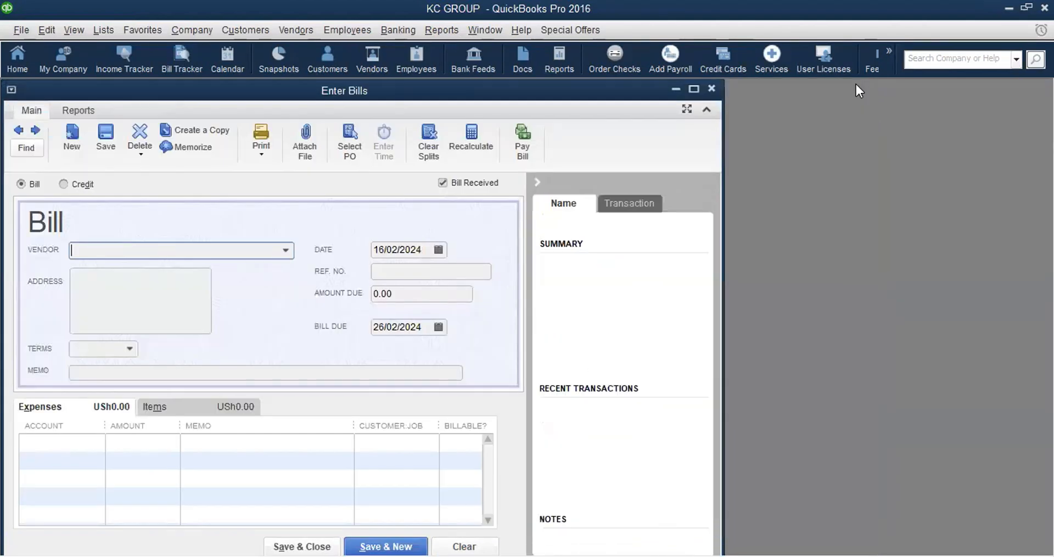
{"action": "left_click", "coordinate": [713, 89]}
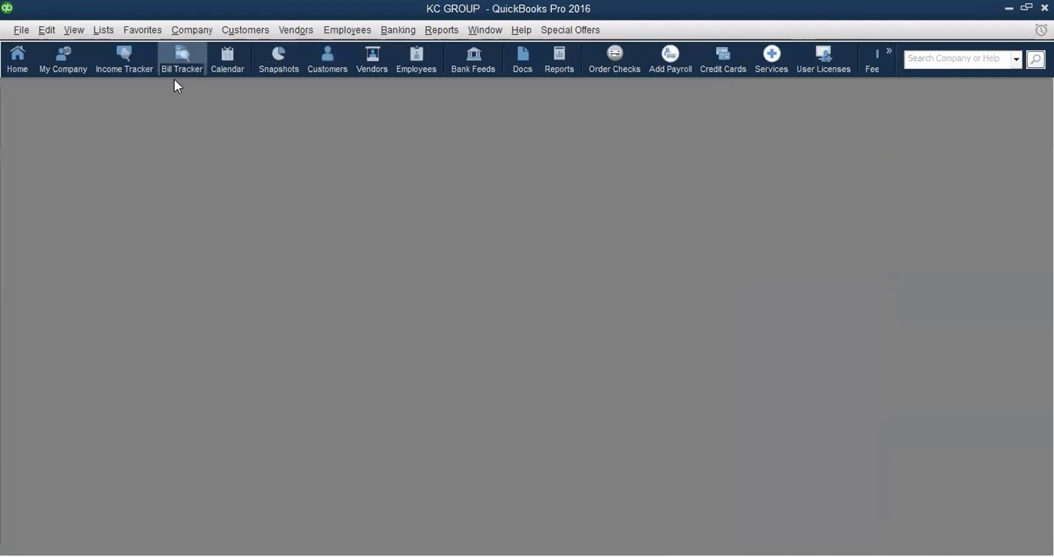
Reopen the Home page, bring up a maximized Enter Bills form and close the blank bill with Save & Close.
{"action": "left_click", "coordinate": [23, 55]}
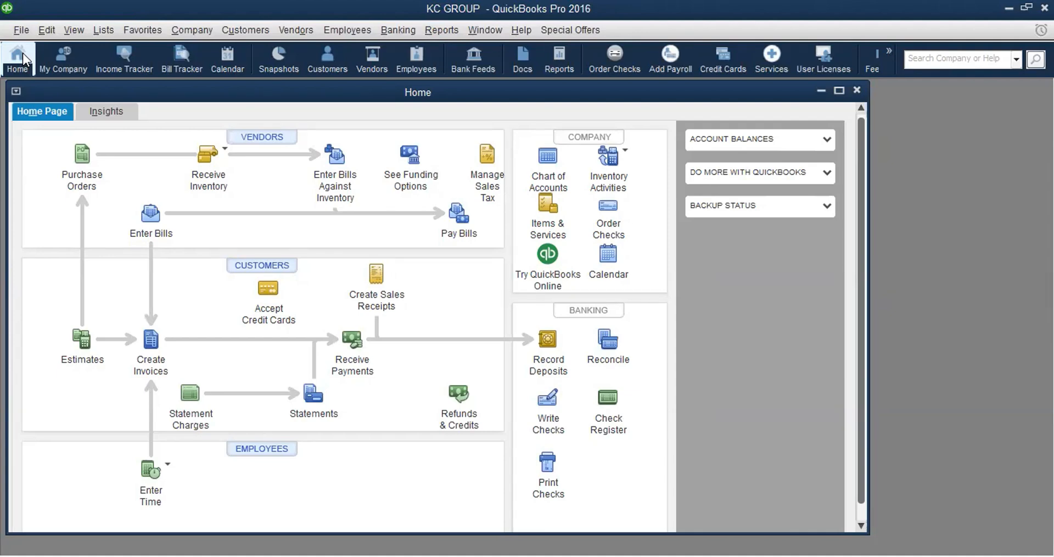
{"action": "left_click", "coordinate": [158, 222]}
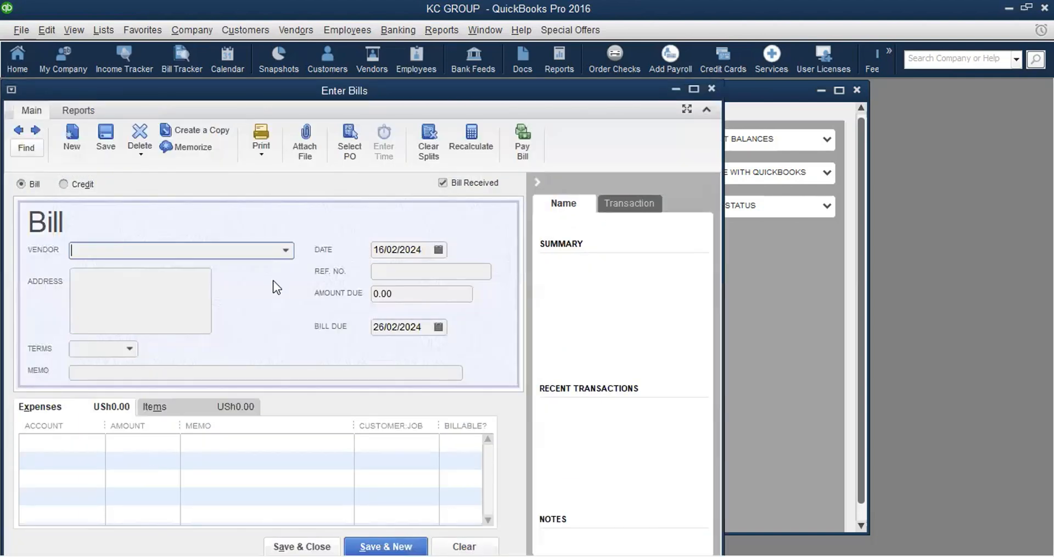
{"action": "left_click", "coordinate": [694, 89]}
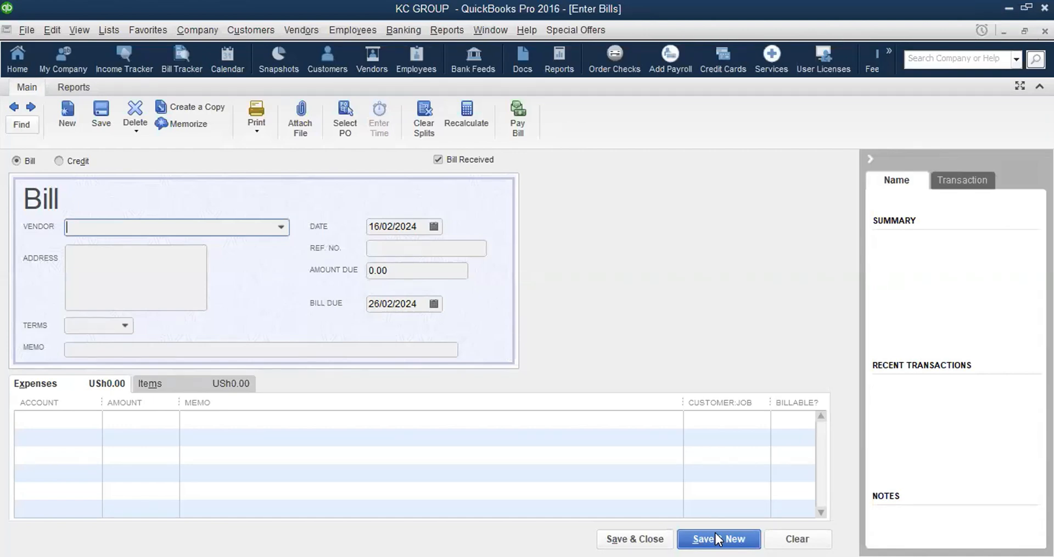
{"action": "left_click", "coordinate": [638, 534]}
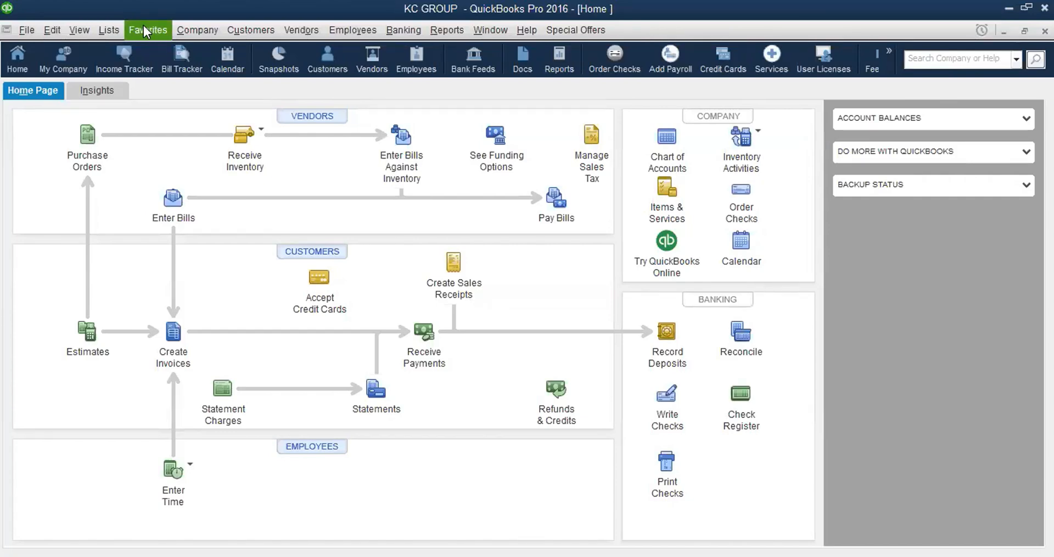
Open the Enter Bills and Create Invoices forms from the Home page, and return to Home through the list of open windows.
{"action": "left_click", "coordinate": [486, 33]}
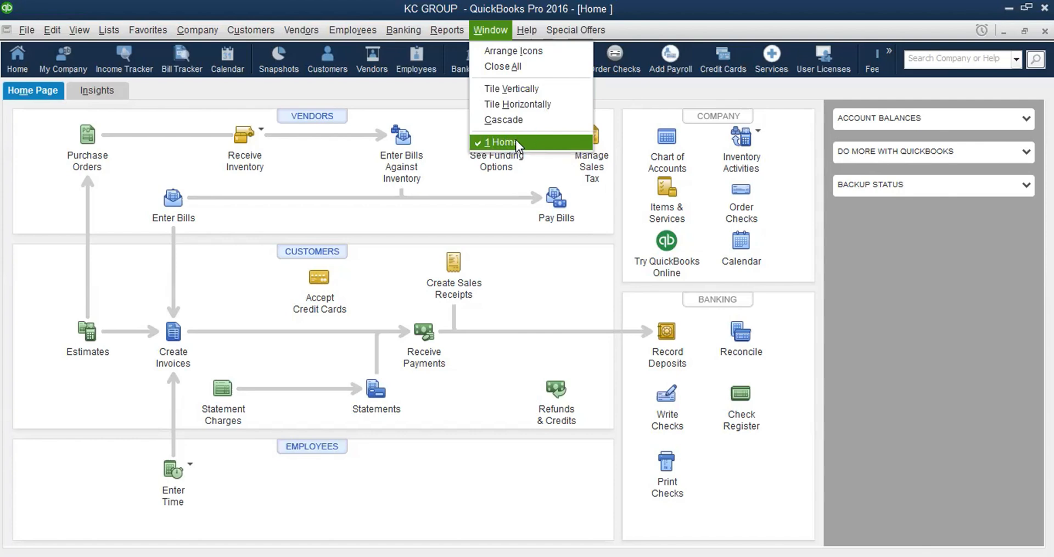
{"action": "left_click", "coordinate": [467, 166]}
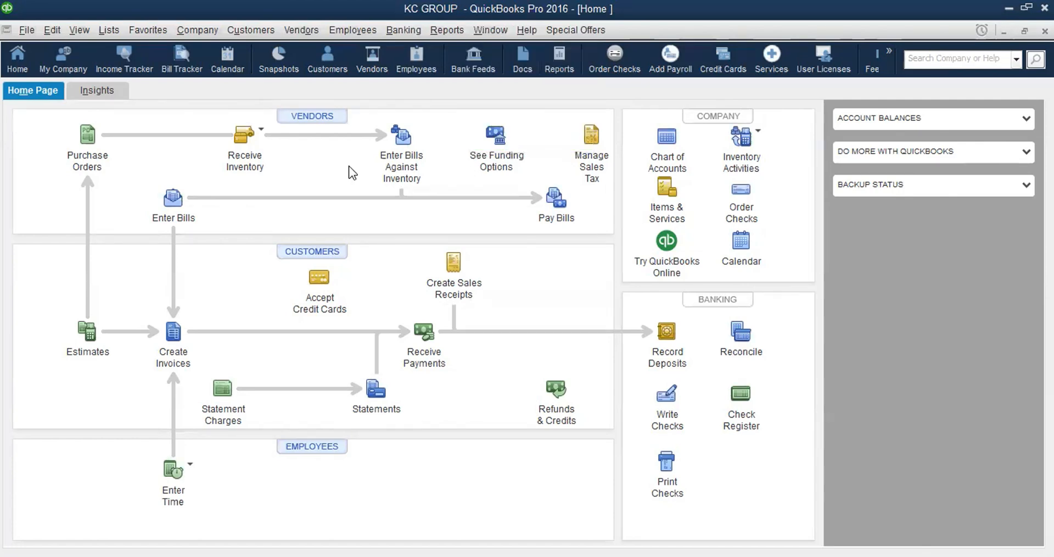
{"action": "left_click", "coordinate": [171, 200]}
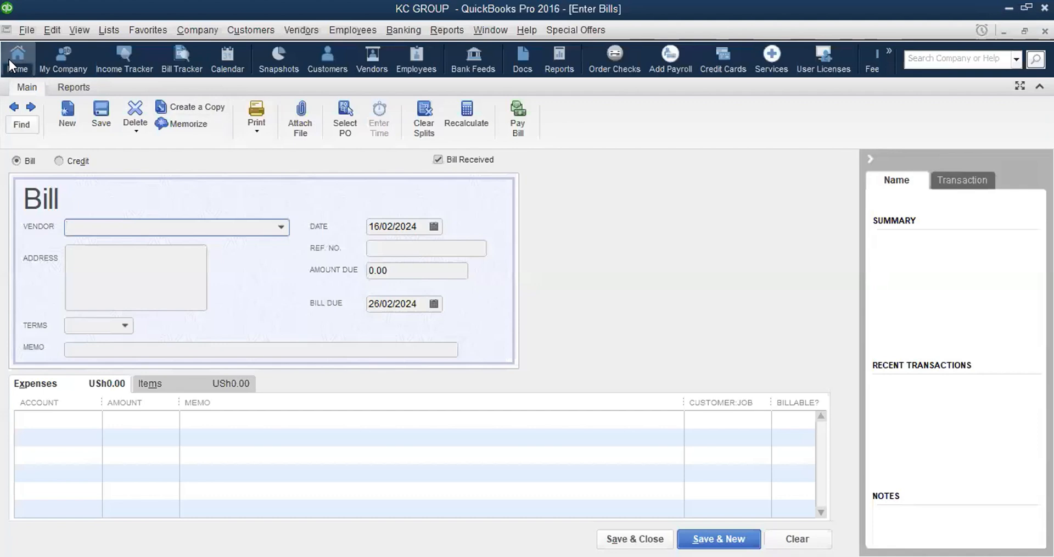
{"action": "left_click", "coordinate": [11, 59]}
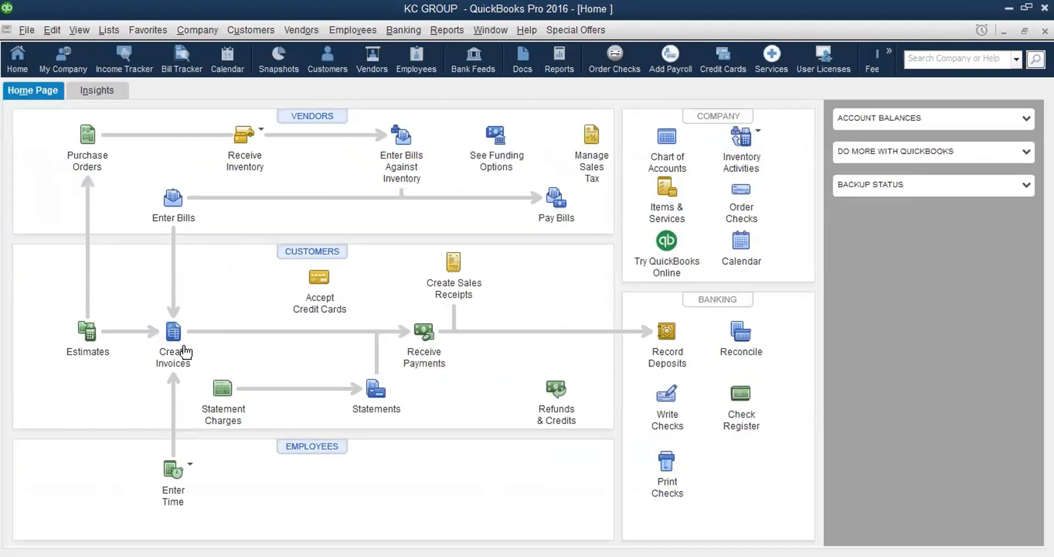
{"action": "left_click", "coordinate": [174, 334]}
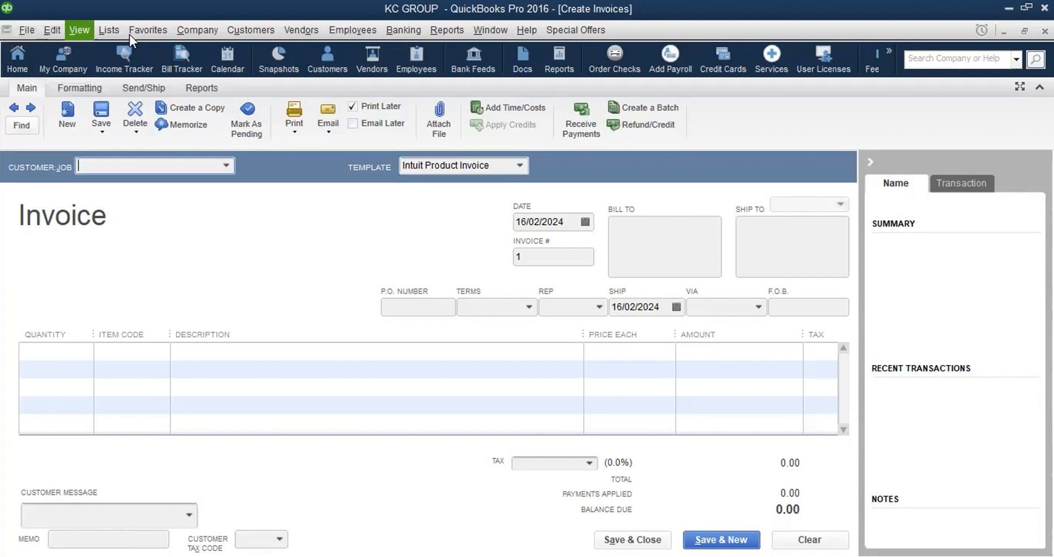
{"action": "left_click", "coordinate": [493, 28]}
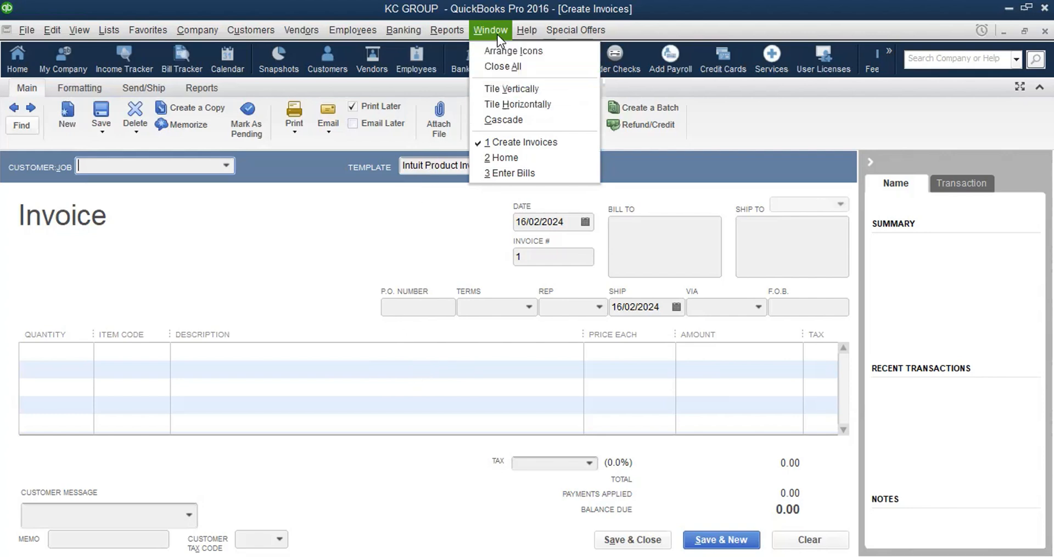
{"action": "left_click", "coordinate": [506, 156]}
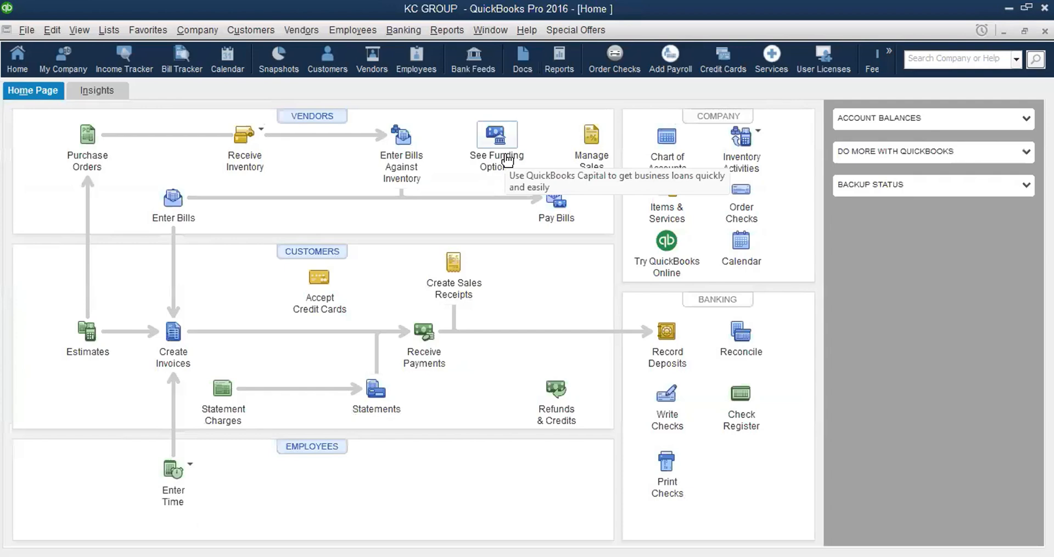
Switch to the open Enter Bills form and on to the Create Invoices form through the list of open windows.
{"action": "left_click", "coordinate": [489, 28]}
{"action": "left_click", "coordinate": [515, 172]}
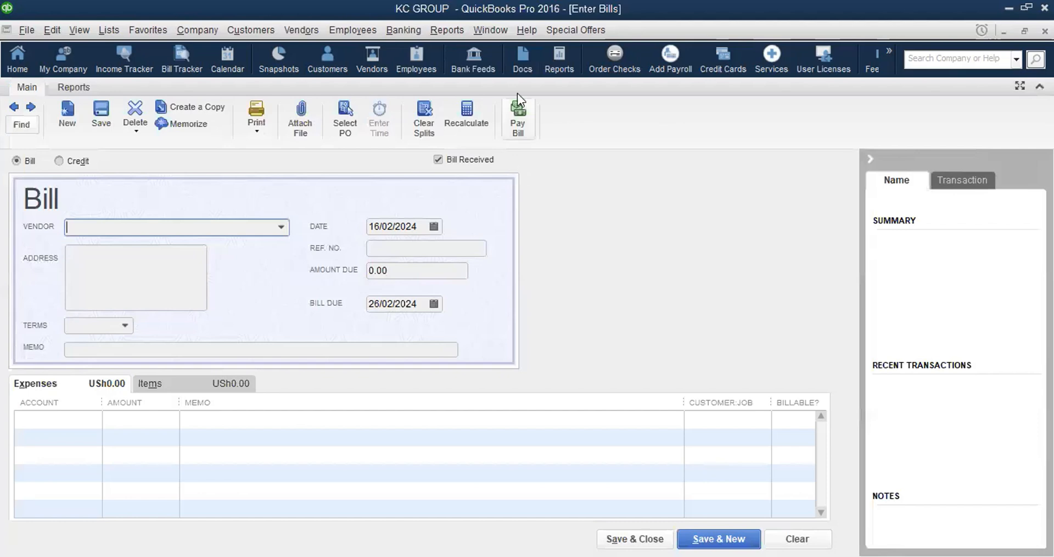
{"action": "left_click", "coordinate": [488, 24]}
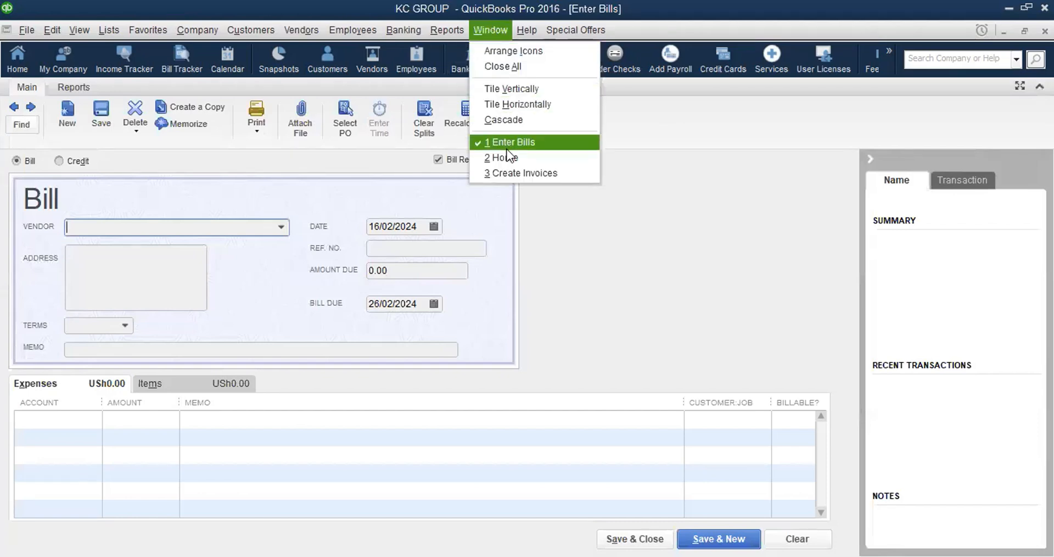
{"action": "left_click", "coordinate": [523, 172]}
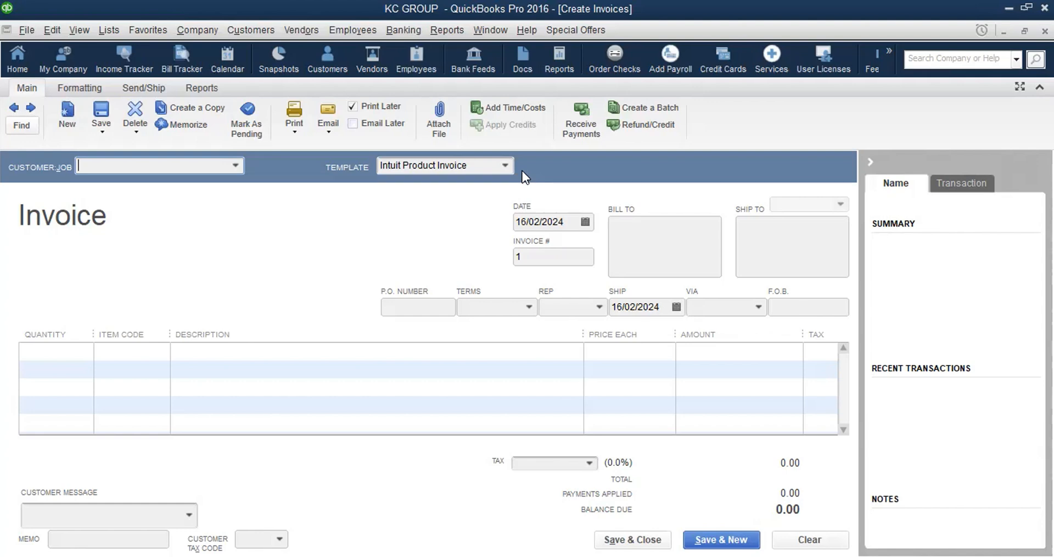
Display the Open Window List beside the invoice form, hide it, and display it again.
{"action": "left_click", "coordinate": [84, 32]}
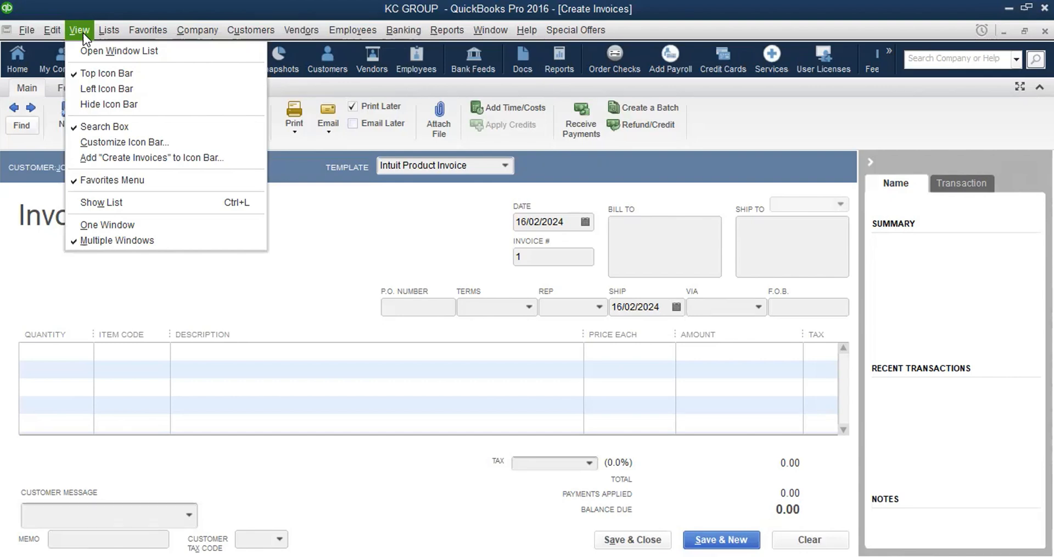
{"action": "left_click", "coordinate": [107, 52]}
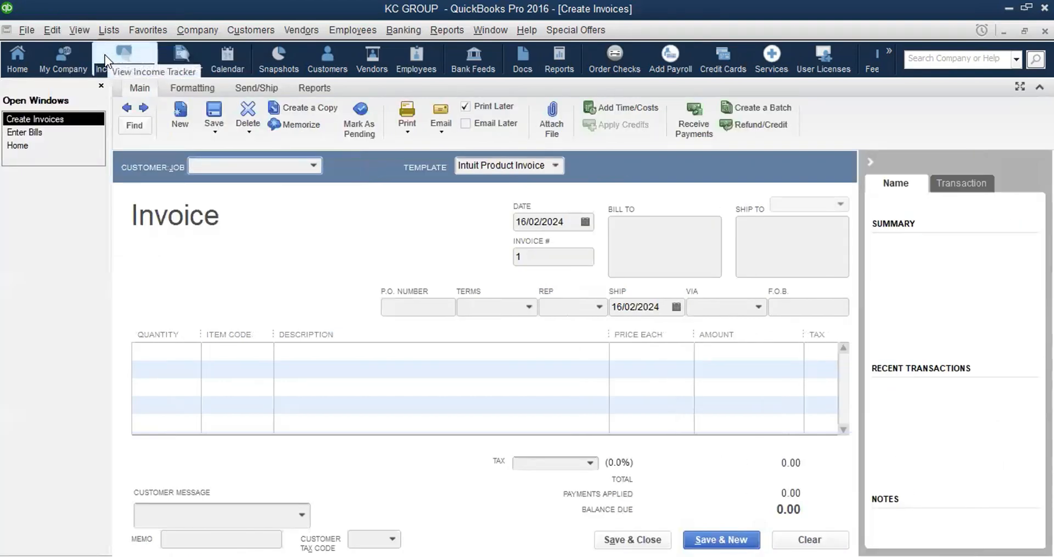
{"action": "left_click", "coordinate": [78, 25]}
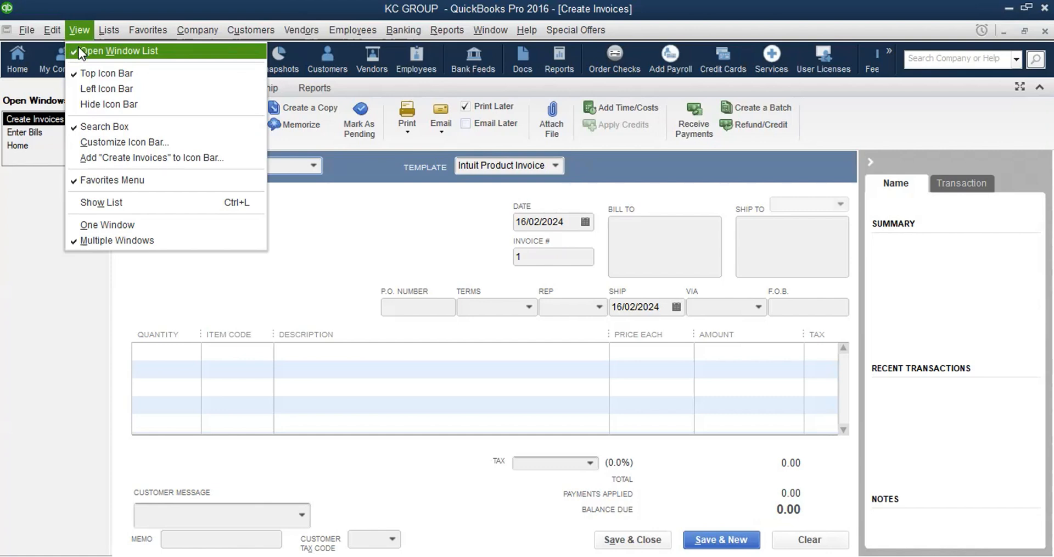
{"action": "left_click", "coordinate": [78, 47]}
{"action": "left_click", "coordinate": [78, 28]}
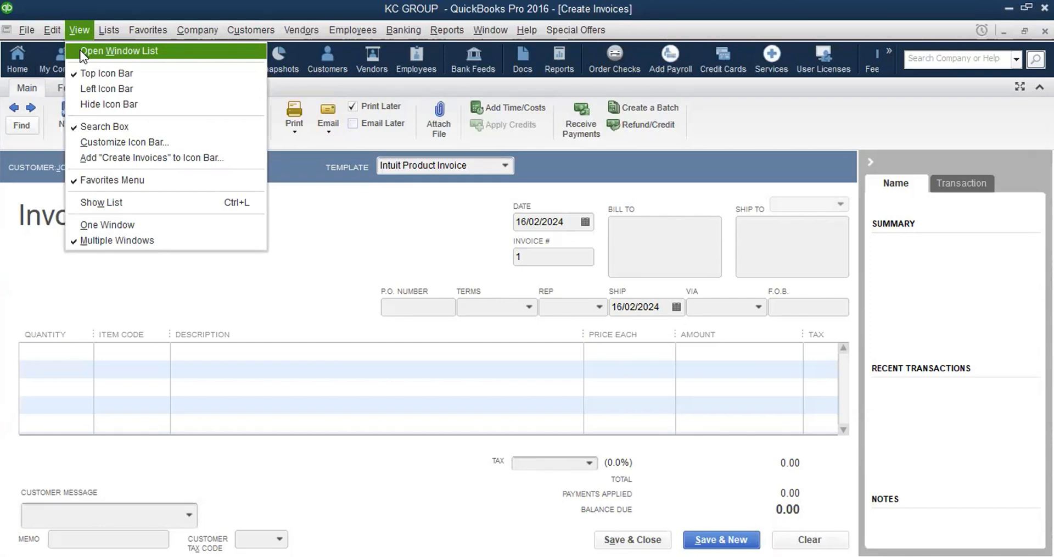
{"action": "left_click", "coordinate": [82, 52]}
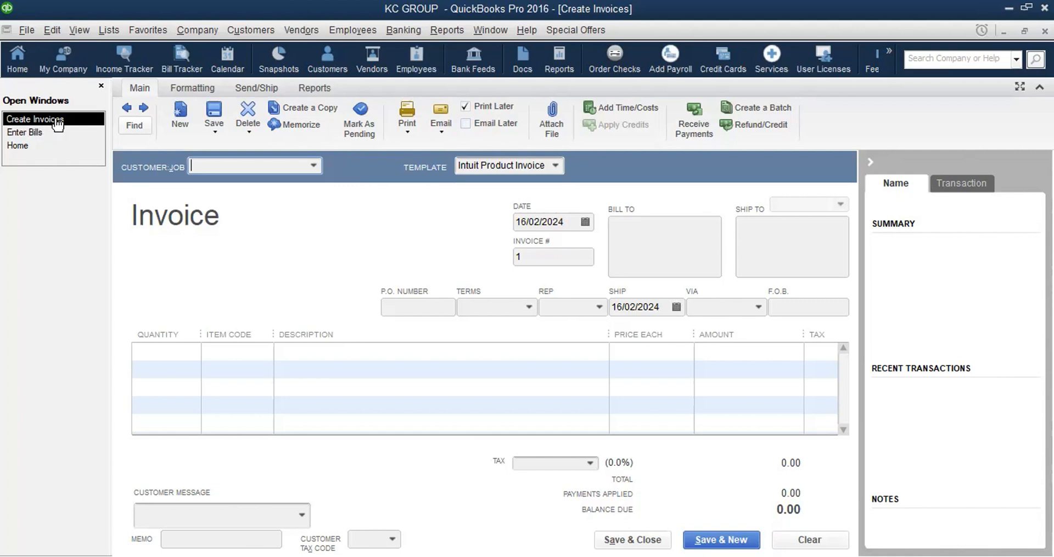
Switch between Enter Bills and Home with the Open Windows list, and close the Enter Bills and Create Invoices forms.
{"action": "left_click", "coordinate": [39, 134]}
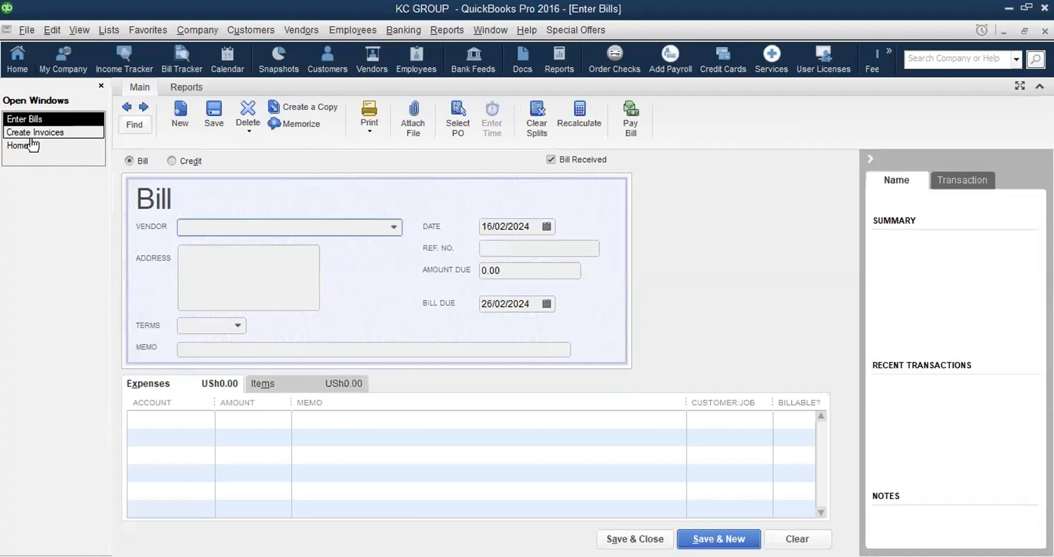
{"action": "left_click", "coordinate": [25, 145]}
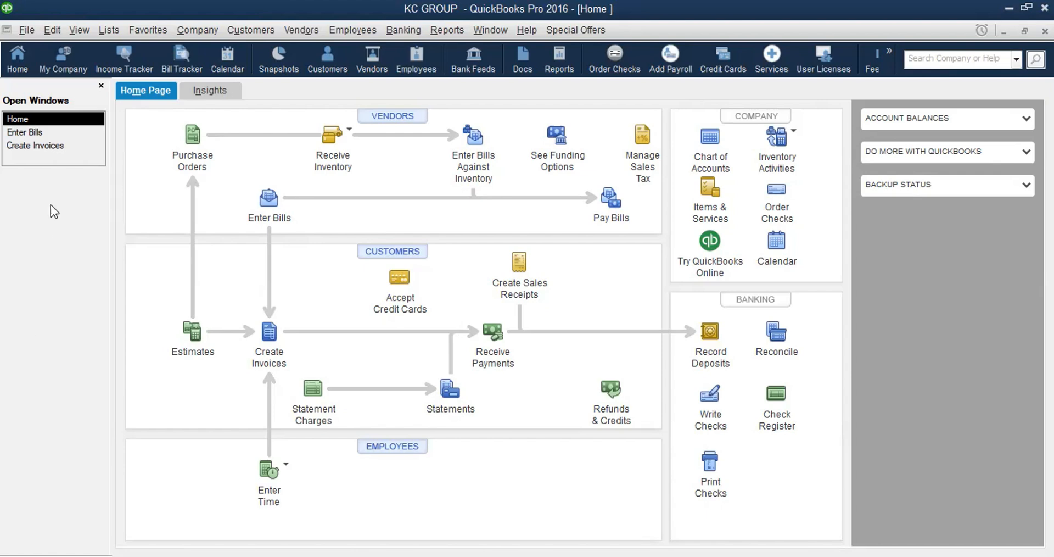
{"action": "left_click", "coordinate": [32, 134]}
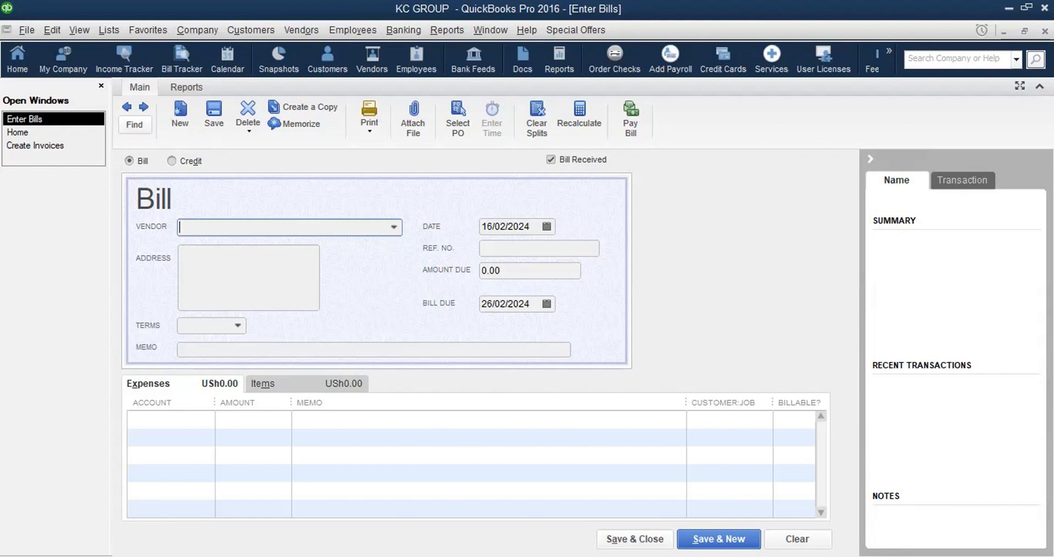
{"action": "key", "text": "Escape"}
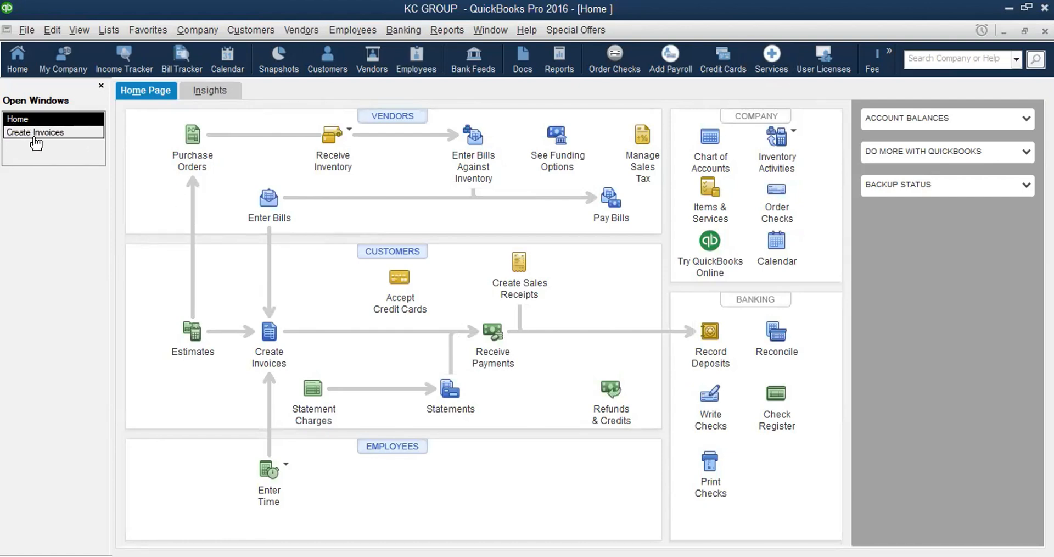
{"action": "left_click", "coordinate": [35, 132]}
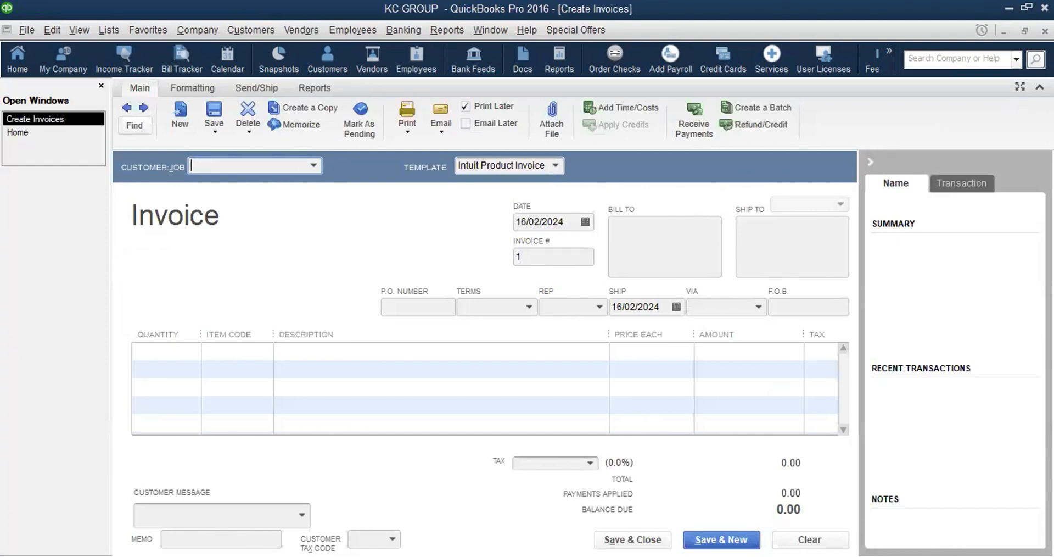
{"action": "left_click", "coordinate": [1025, 32]}
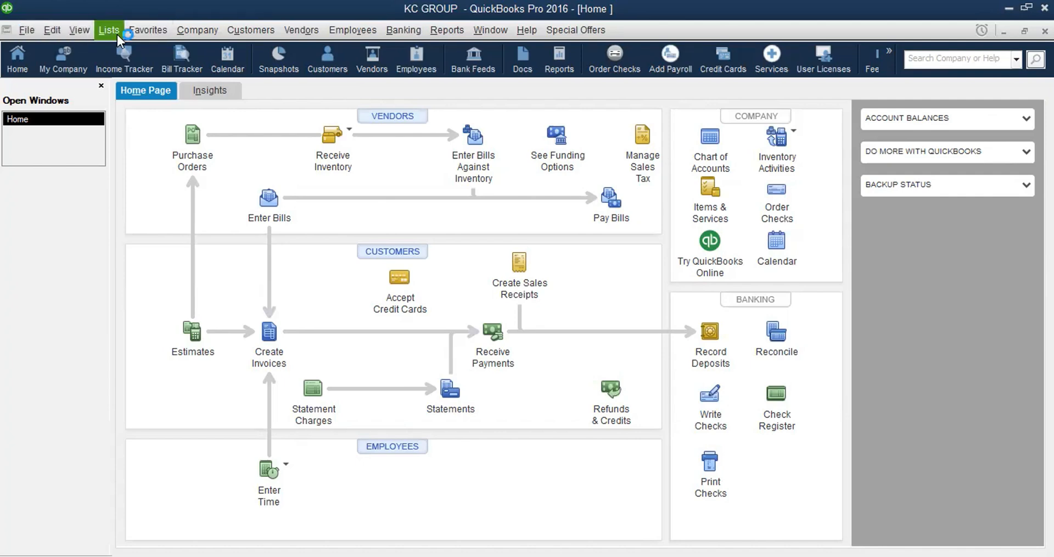
Open Preferences, look through the whole list of preference categories, and close the dialog without changes.
{"action": "left_click", "coordinate": [51, 28]}
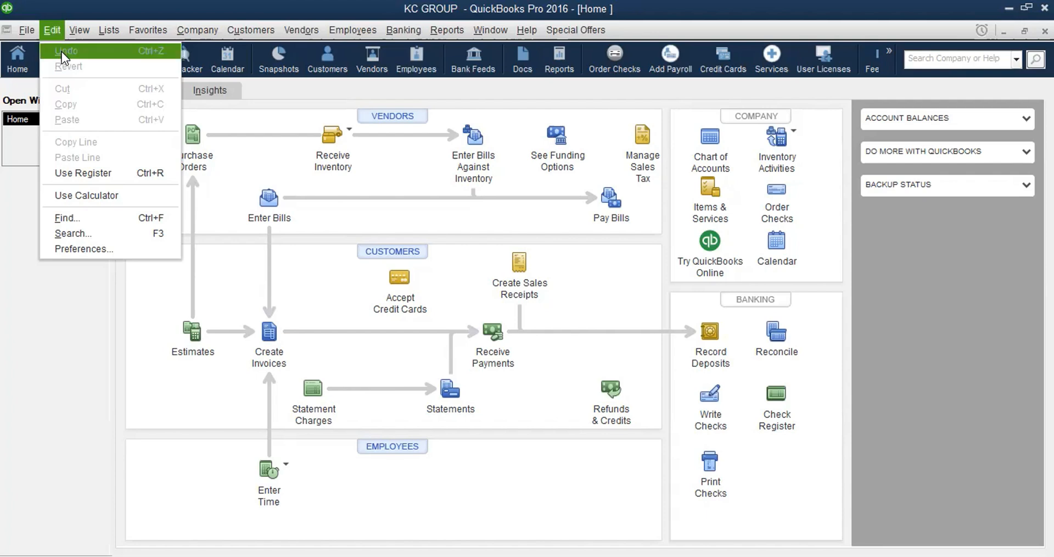
{"action": "left_click", "coordinate": [88, 247]}
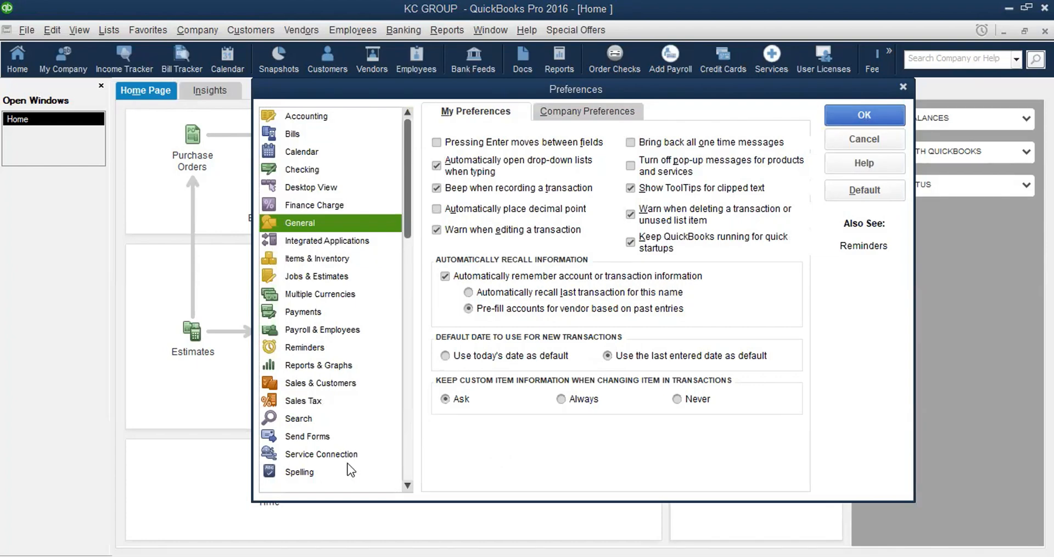
{"action": "left_click", "coordinate": [408, 484]}
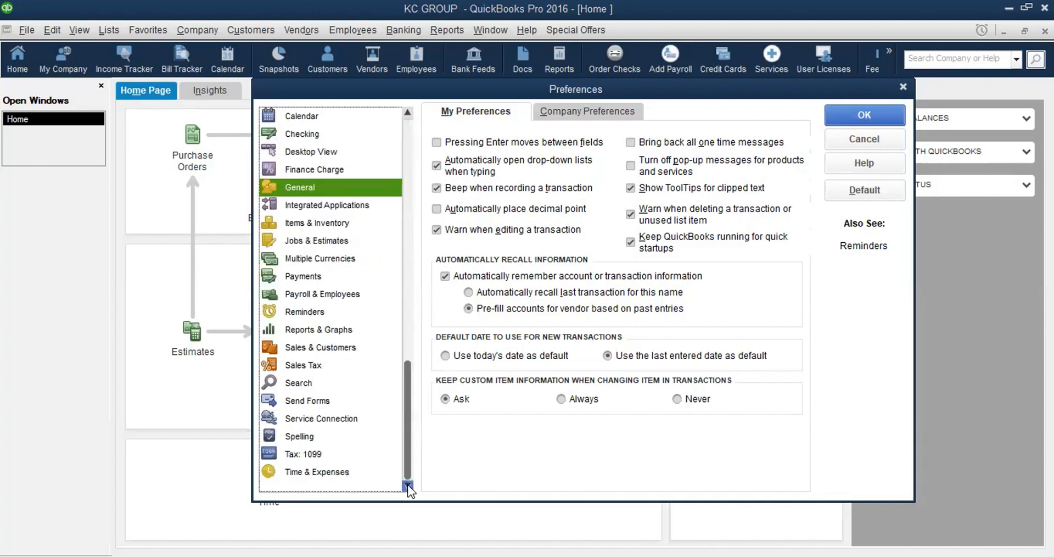
{"action": "left_click", "coordinate": [407, 126]}
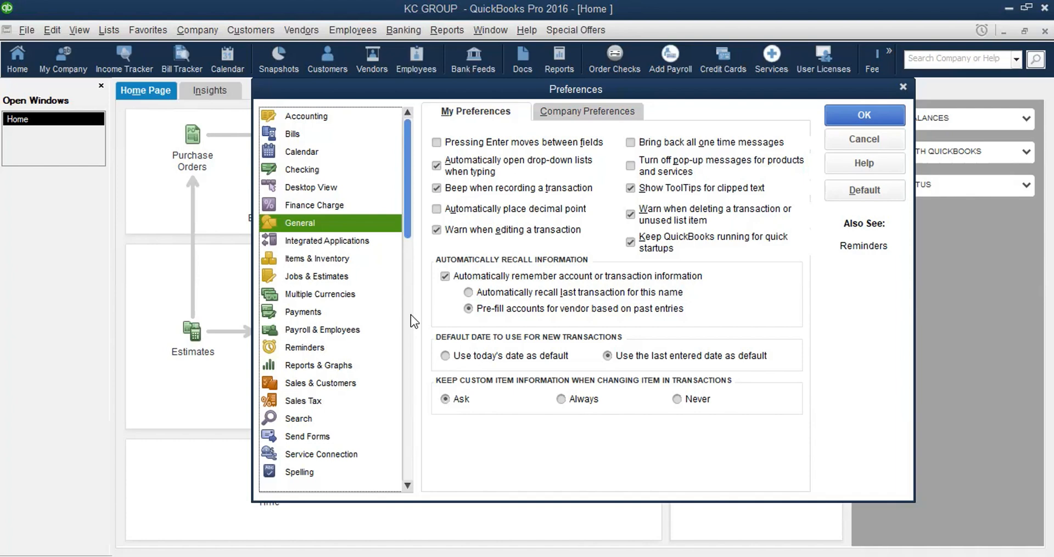
{"action": "left_click", "coordinate": [903, 87]}
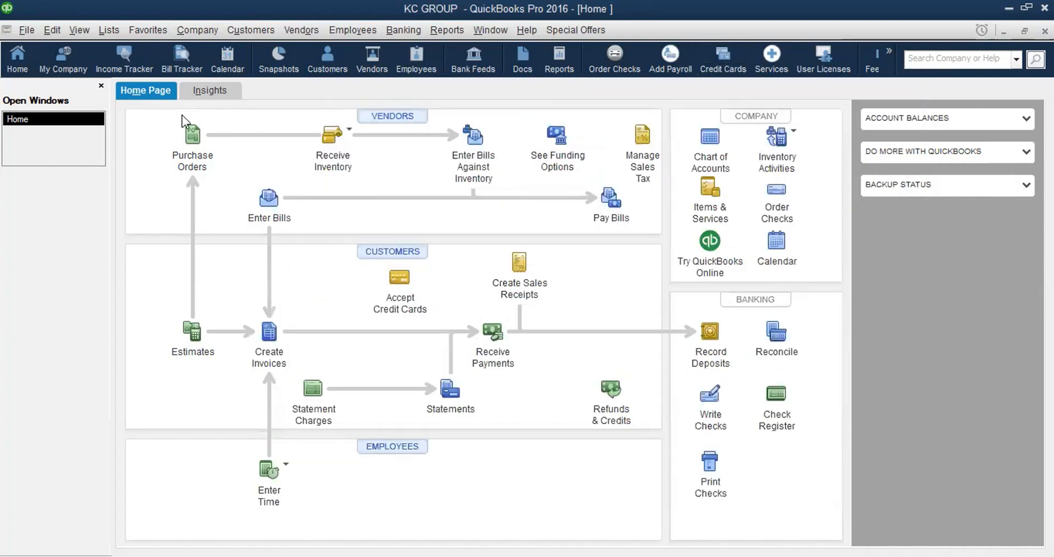
Reopen Preferences and view both the personal and the company preferences of the General category.
{"action": "left_click", "coordinate": [53, 30]}
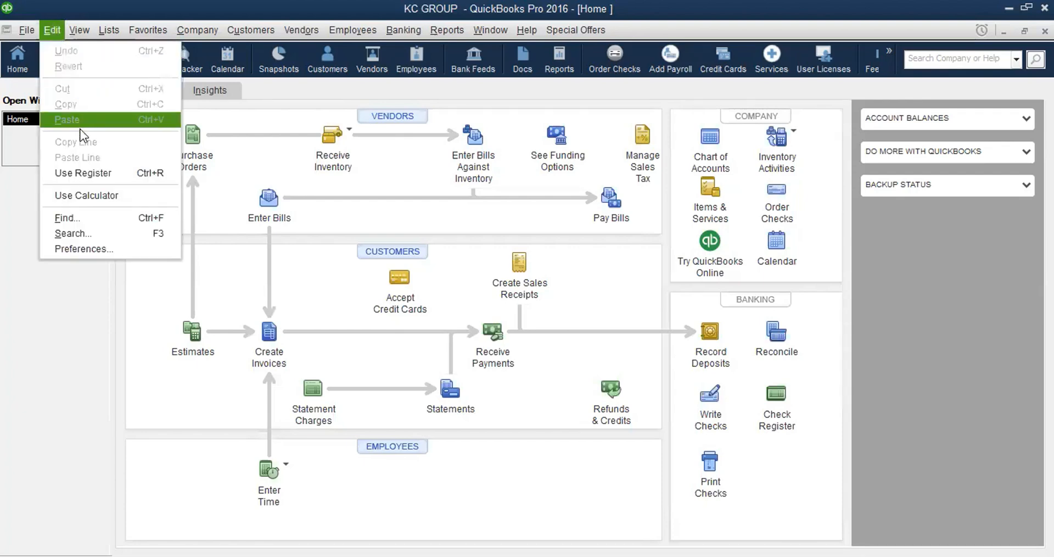
{"action": "left_click", "coordinate": [82, 248]}
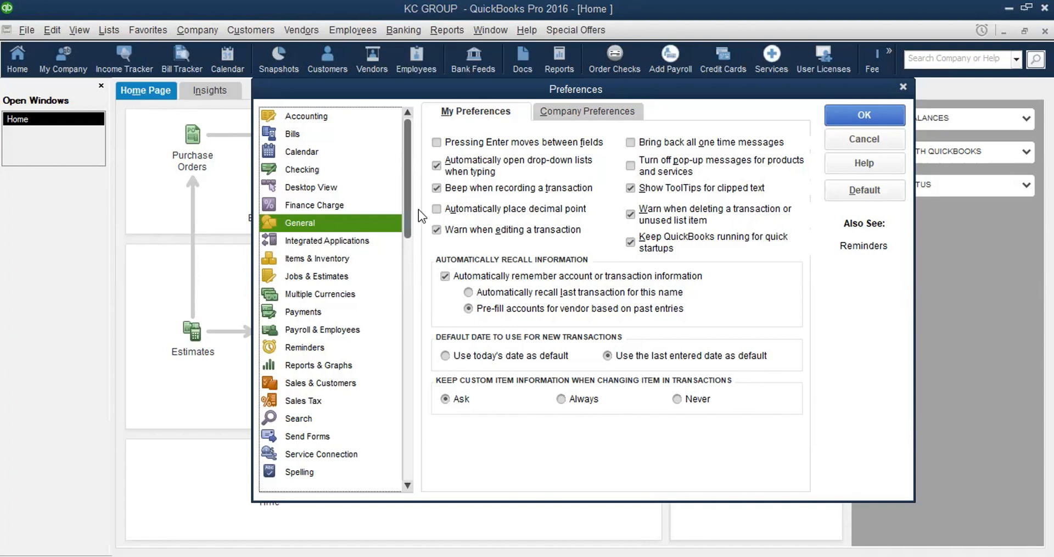
{"action": "left_click", "coordinate": [475, 110]}
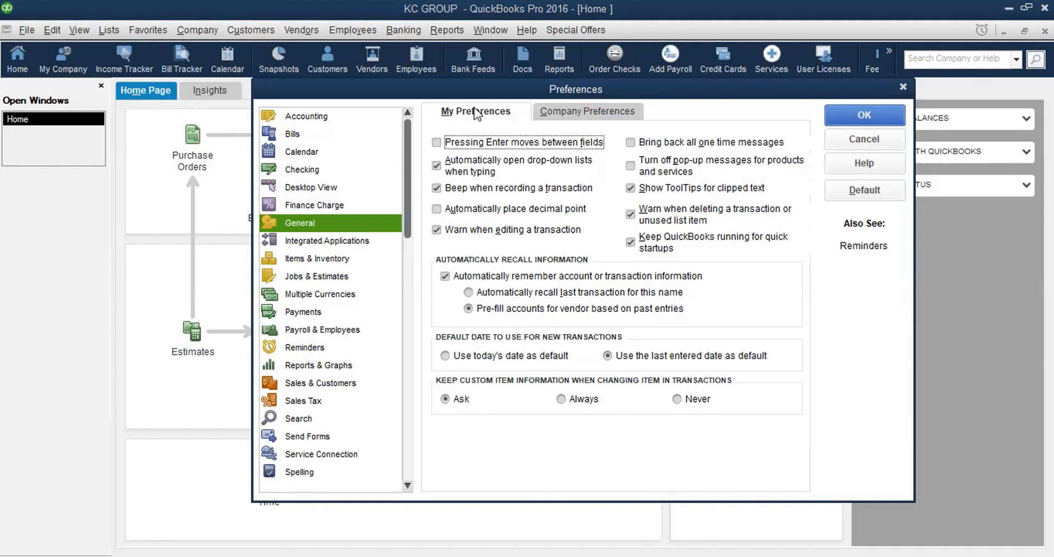
{"action": "left_click", "coordinate": [597, 106]}
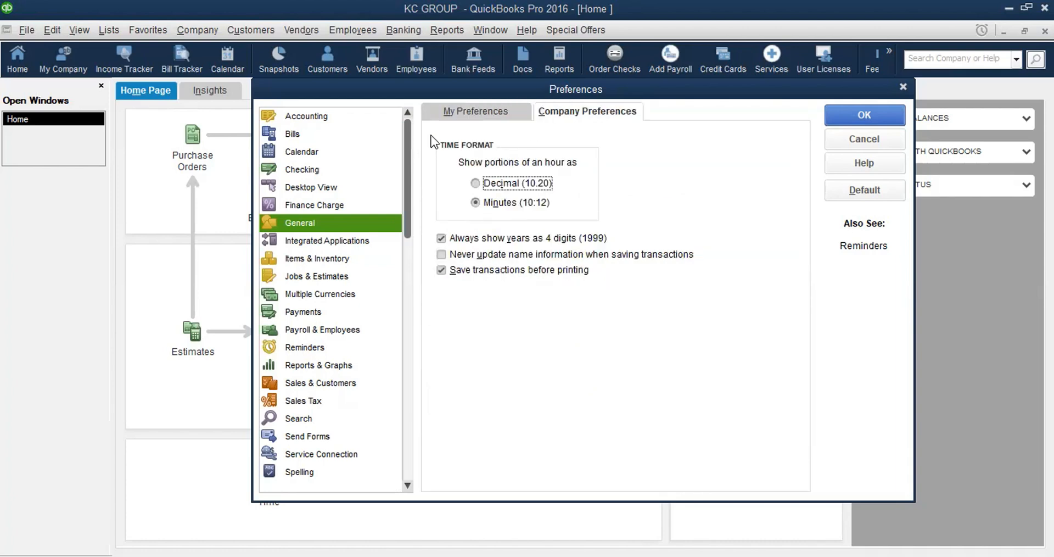
View the personal and company preferences of the Accounting and Bills categories.
{"action": "left_click", "coordinate": [312, 116]}
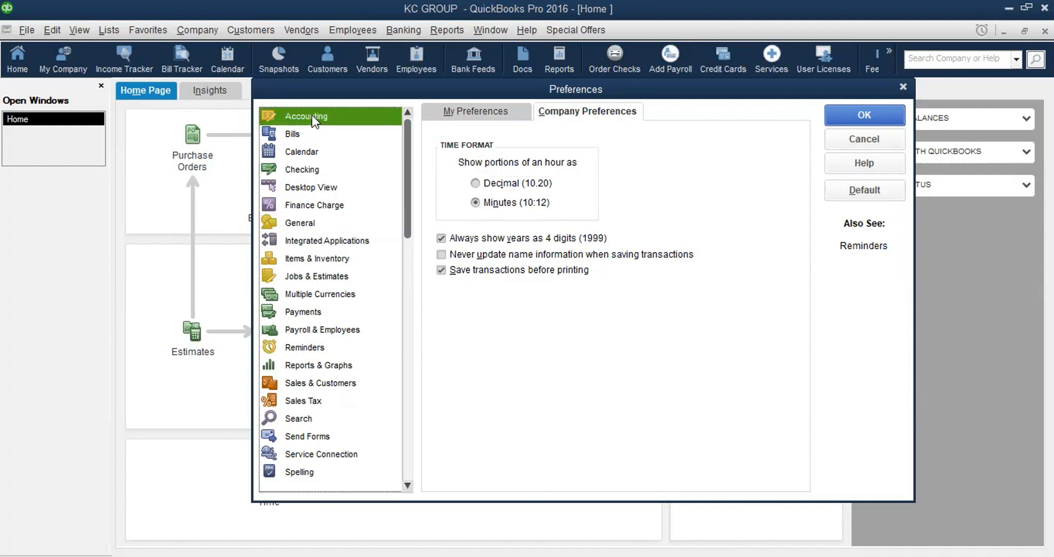
{"action": "left_click", "coordinate": [485, 104]}
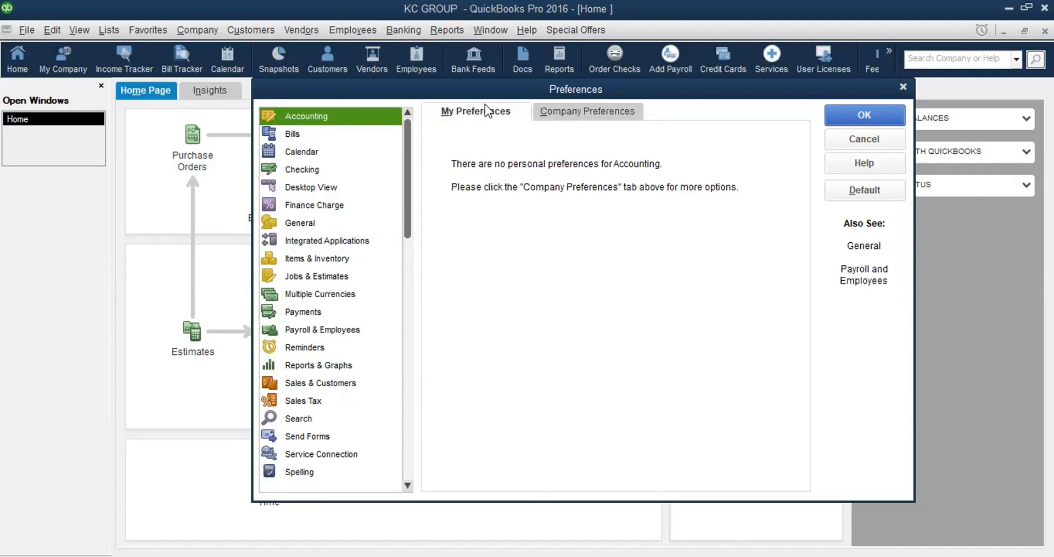
{"action": "left_click", "coordinate": [589, 105]}
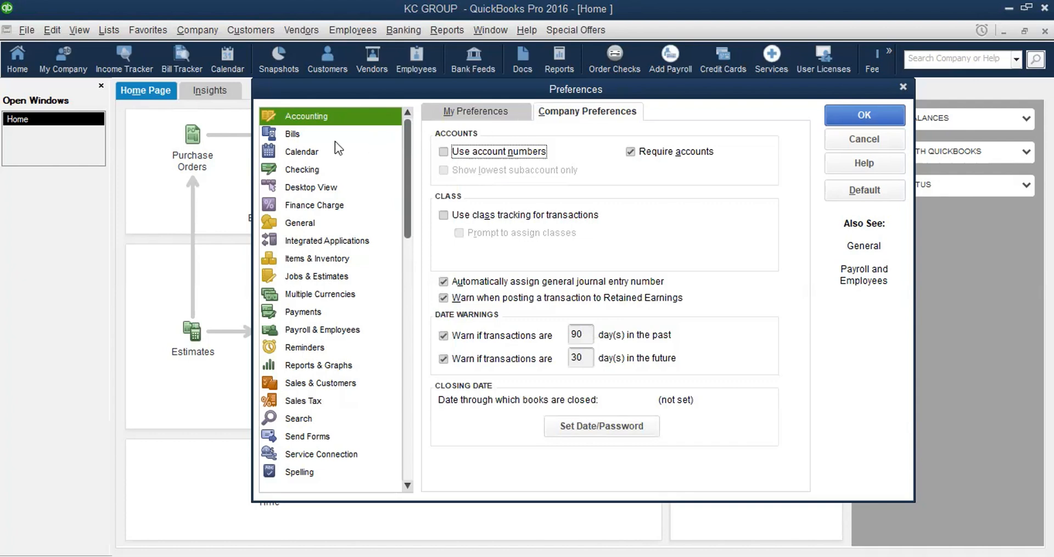
{"action": "left_click", "coordinate": [321, 136]}
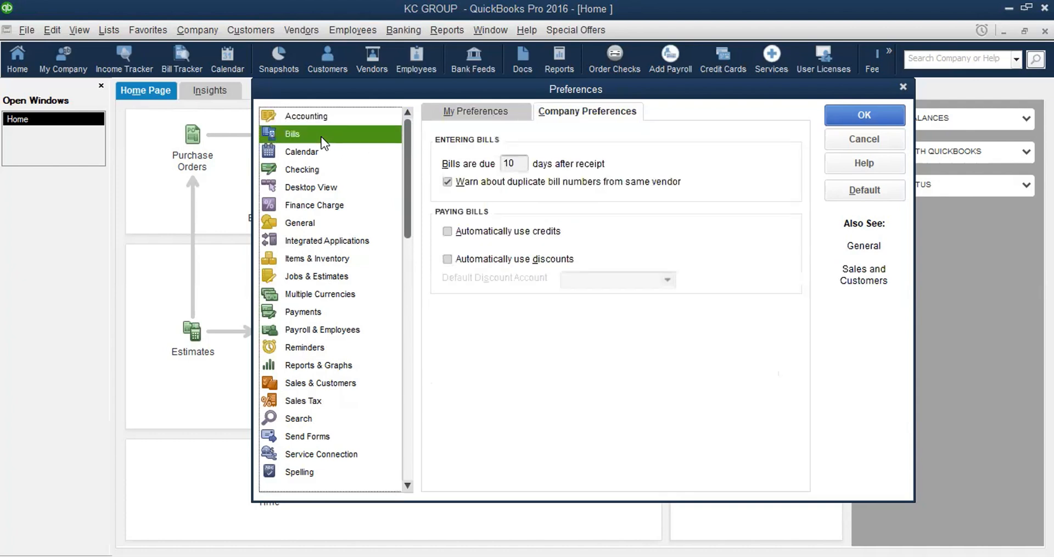
{"action": "left_click", "coordinate": [467, 113]}
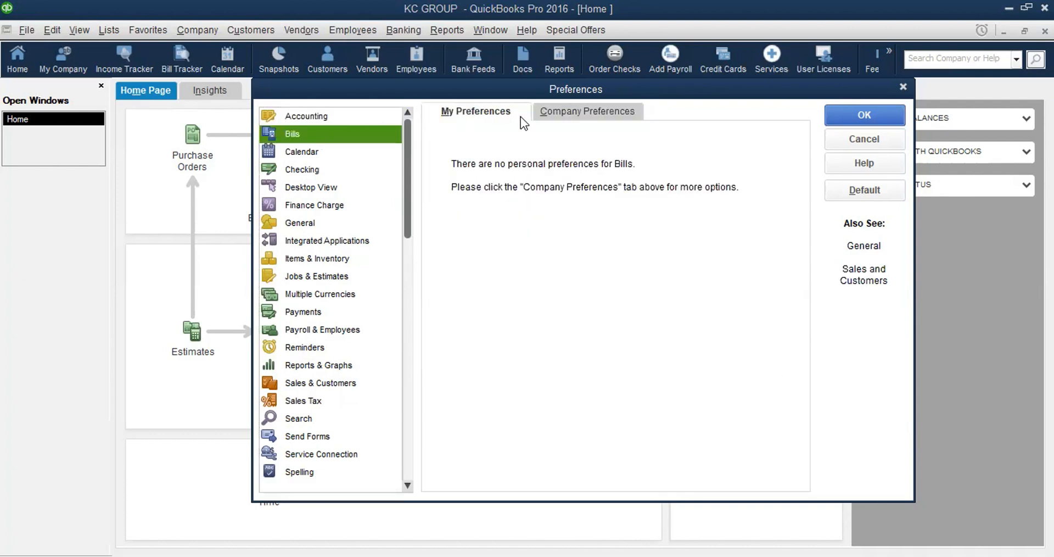
{"action": "left_click", "coordinate": [577, 110]}
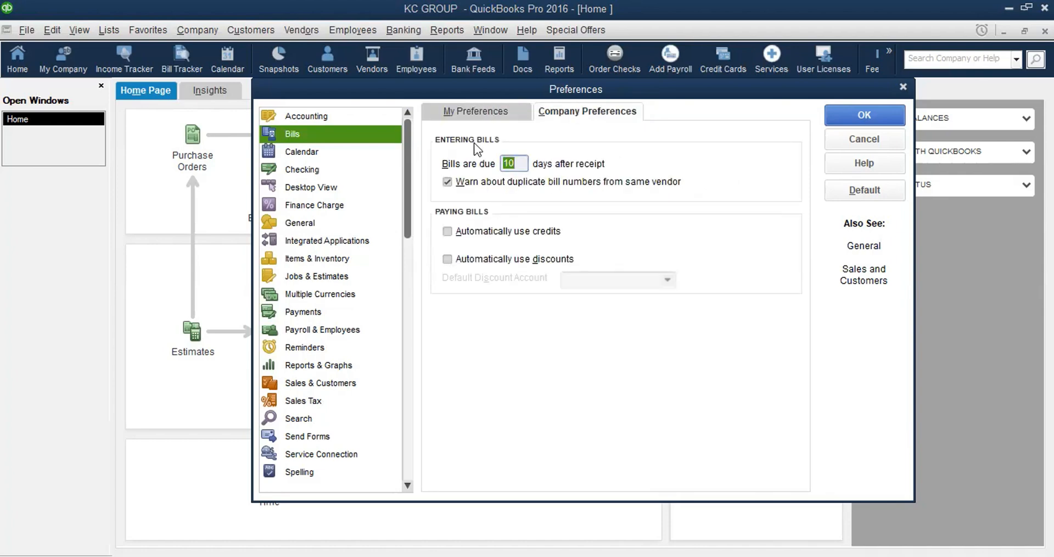
Examine the company preferences for Home page features and the personal view and desktop preferences in the Desktop View category.
{"action": "left_click", "coordinate": [312, 188]}
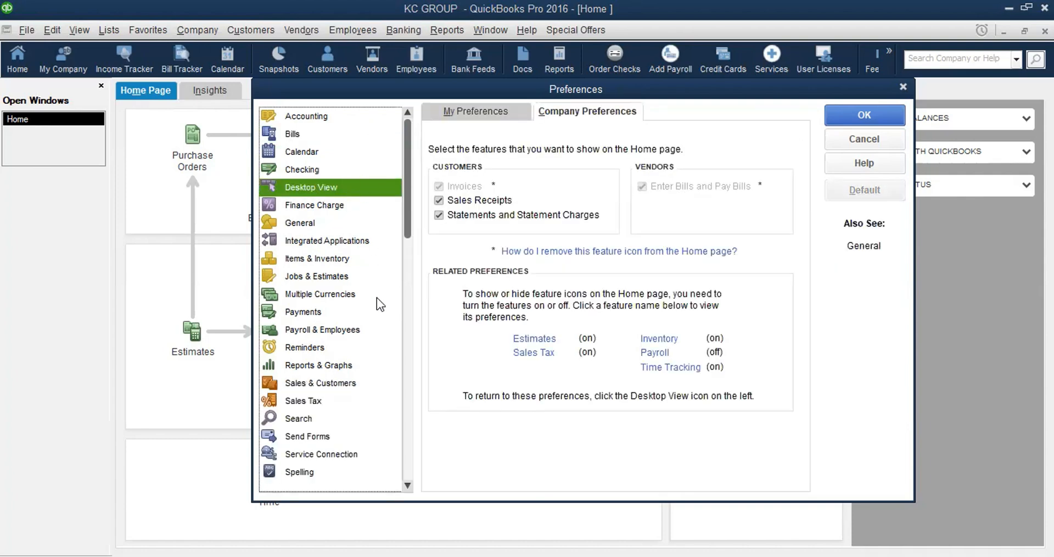
{"action": "left_click", "coordinate": [407, 476]}
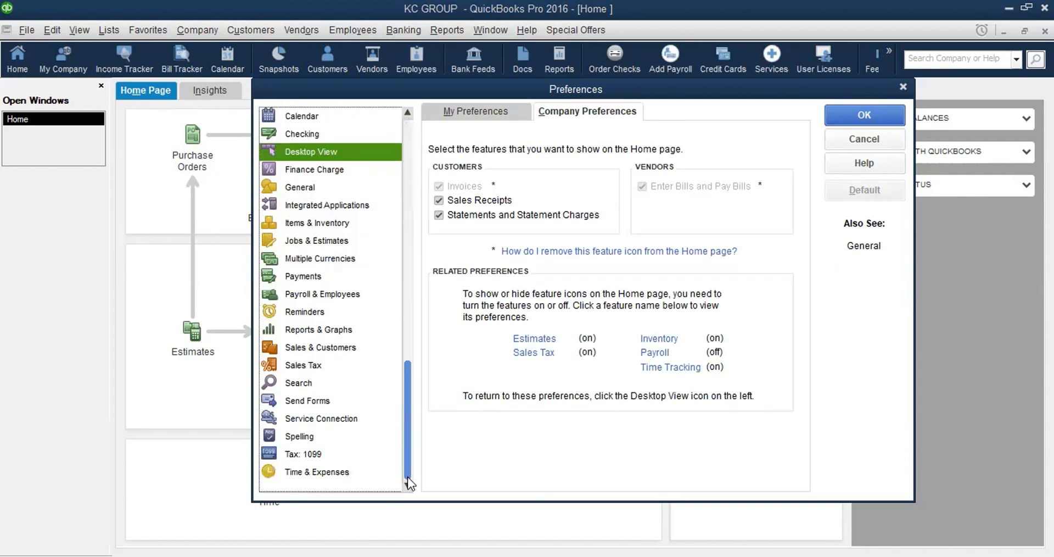
{"action": "left_click", "coordinate": [488, 110]}
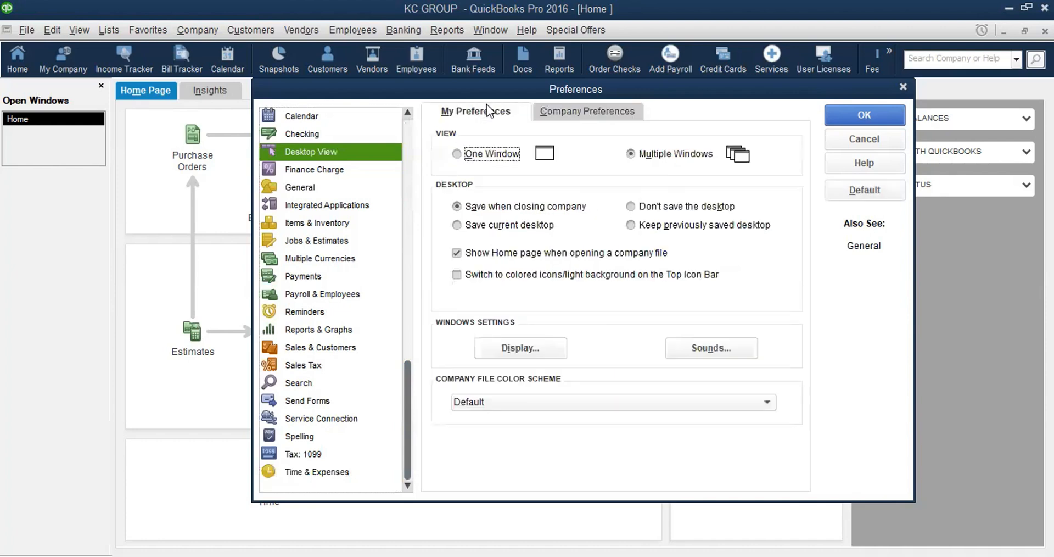
{"action": "left_click", "coordinate": [598, 113]}
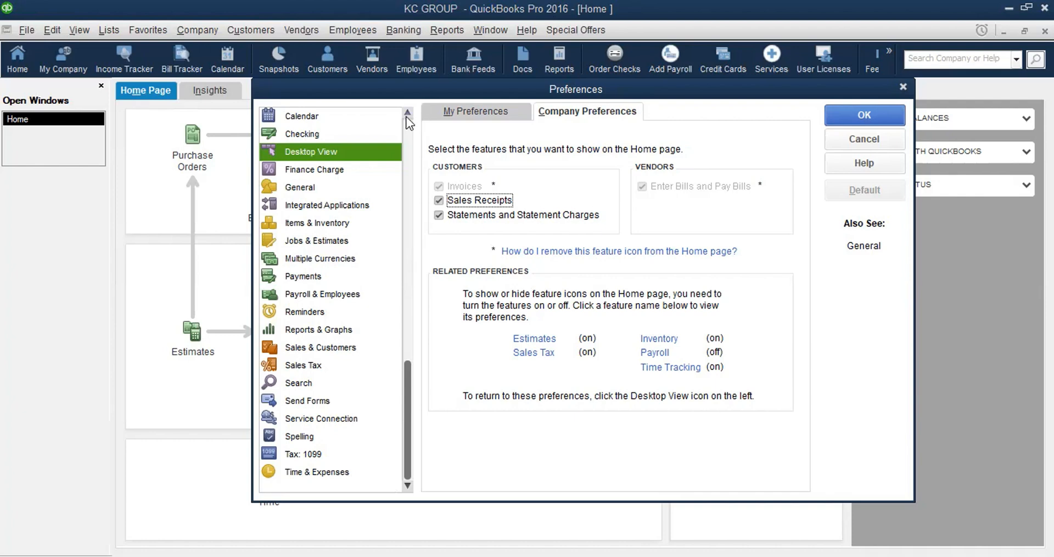
{"action": "scroll", "coordinate": [408, 117], "scroll_direction": "up", "scroll_amount": 2}
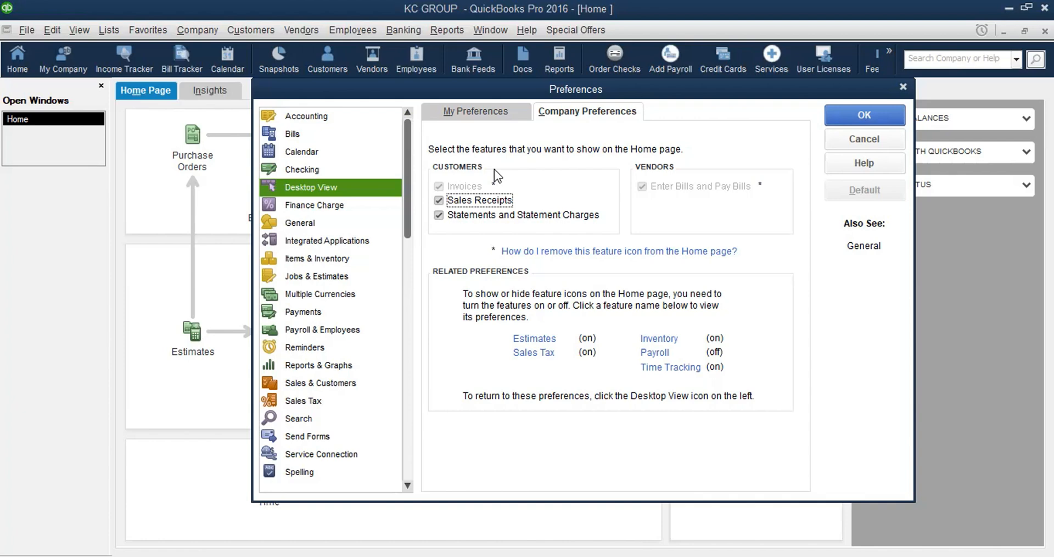
{"action": "left_click", "coordinate": [481, 114]}
{"action": "left_click", "coordinate": [589, 113]}
{"action": "left_click", "coordinate": [494, 112]}
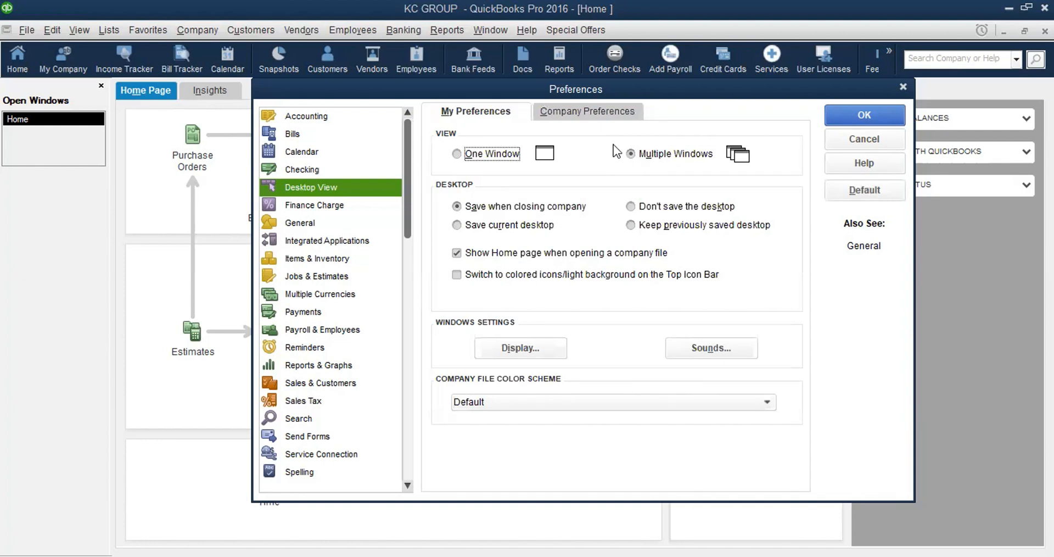
Review the personal preferences of the General category and close Preferences without changes.
{"action": "left_click", "coordinate": [457, 155]}
{"action": "left_click", "coordinate": [331, 221]}
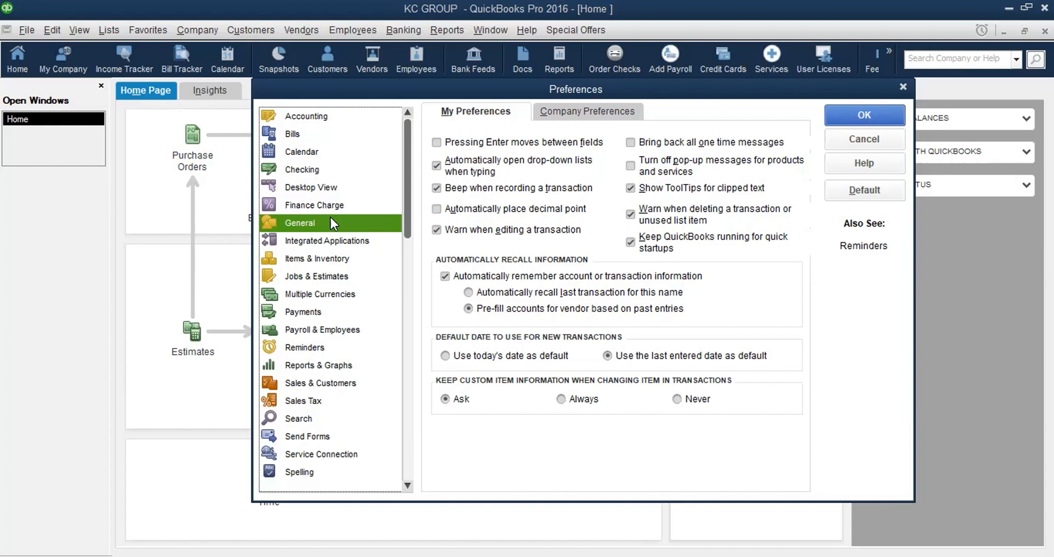
{"action": "left_click", "coordinate": [901, 87]}
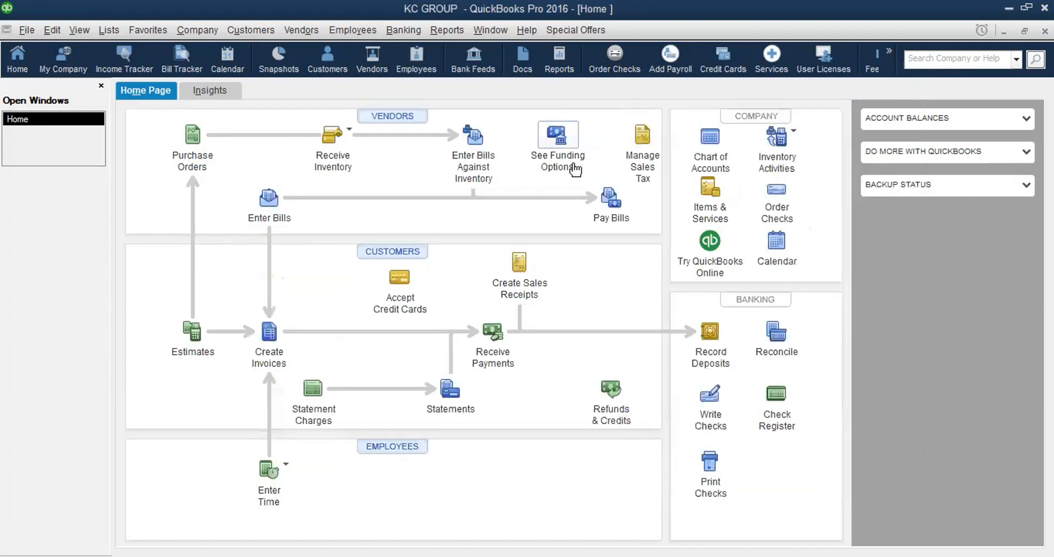
{"action": "left_click", "coordinate": [58, 29]}
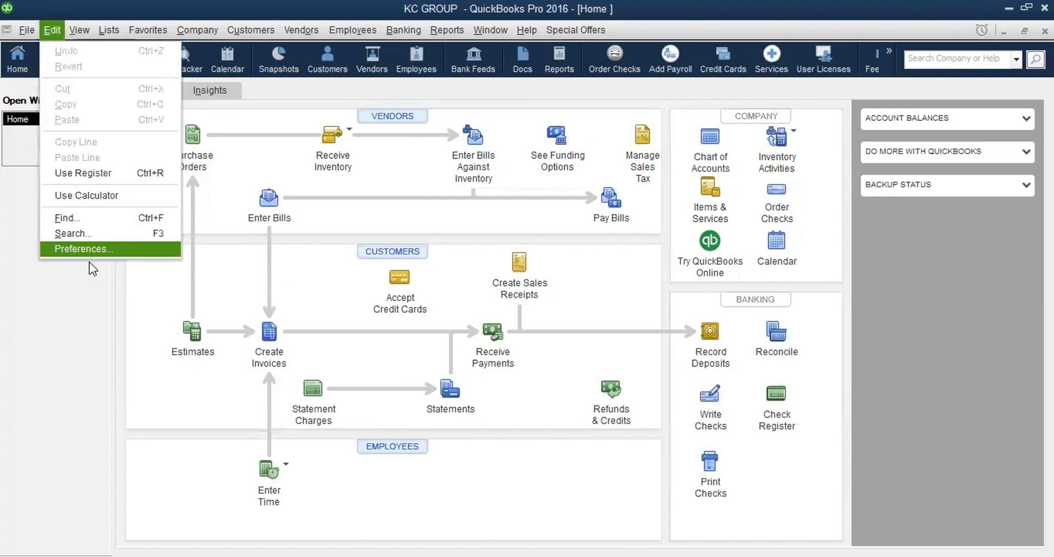
{"action": "left_click", "coordinate": [98, 248]}
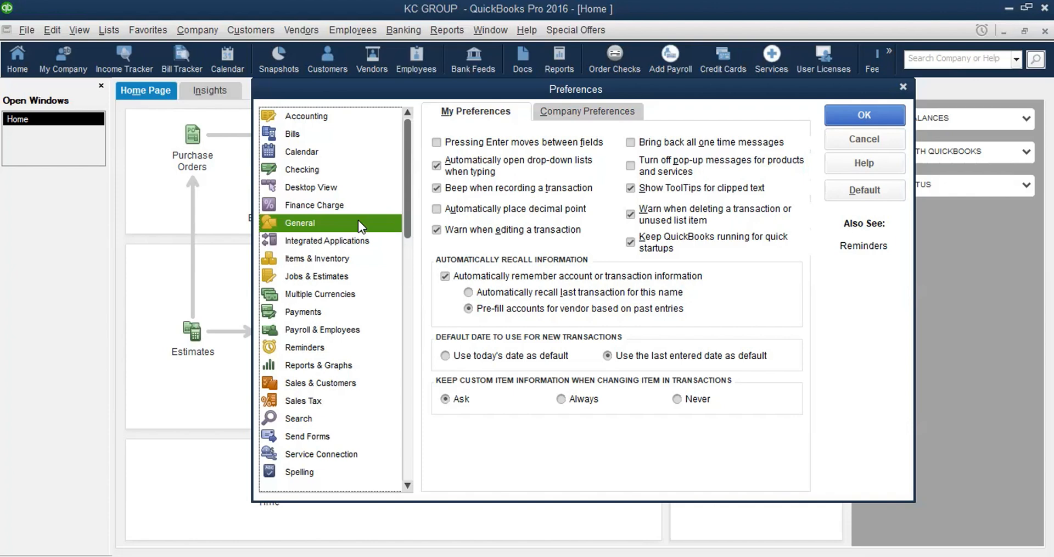
{"action": "left_click", "coordinate": [902, 88]}
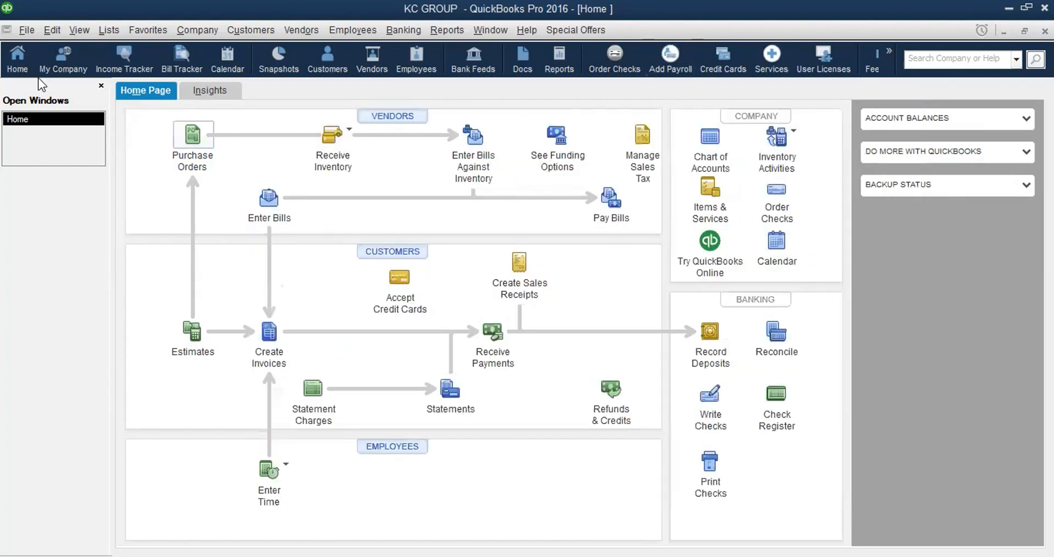
Reopen Preferences, try the Use account numbers option in the Accounting company preferences, and close the dialog without saving.
{"action": "left_click", "coordinate": [56, 25]}
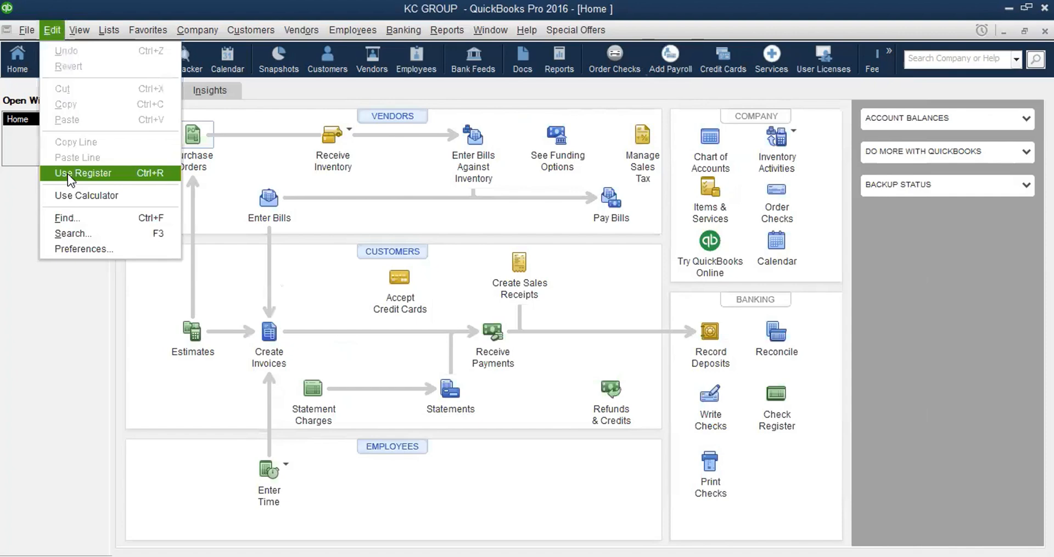
{"action": "left_click", "coordinate": [86, 249]}
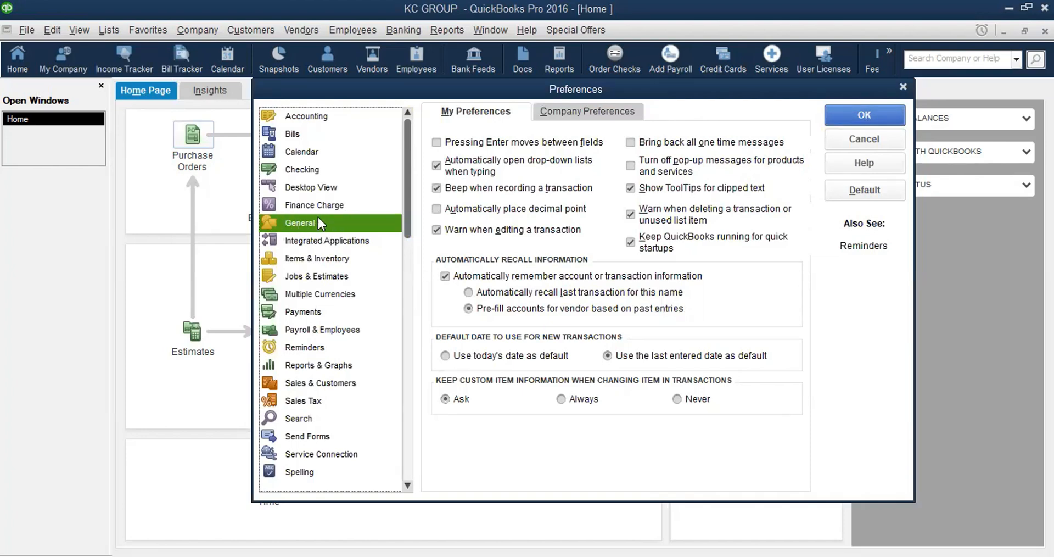
{"action": "left_click", "coordinate": [324, 116]}
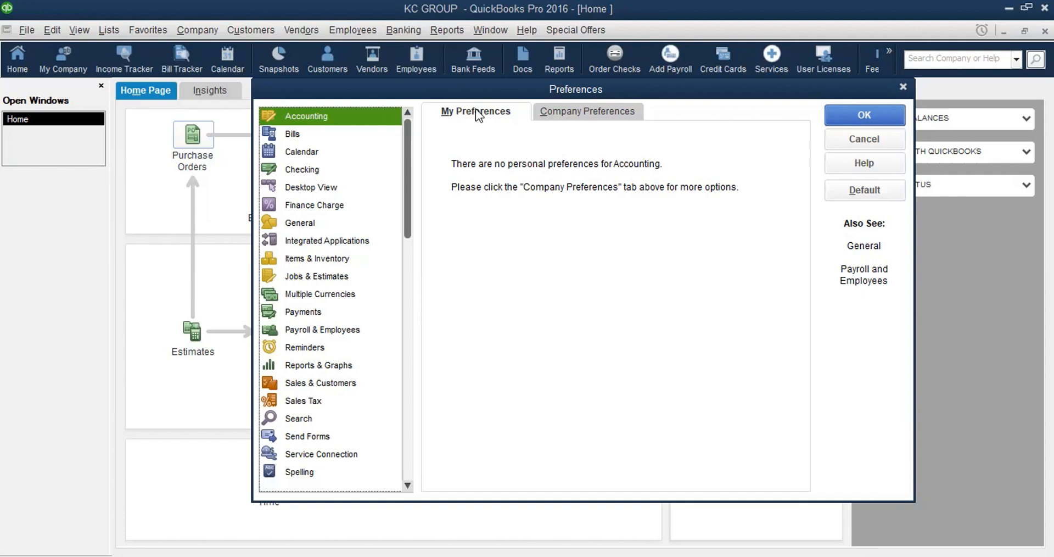
{"action": "left_click", "coordinate": [602, 118]}
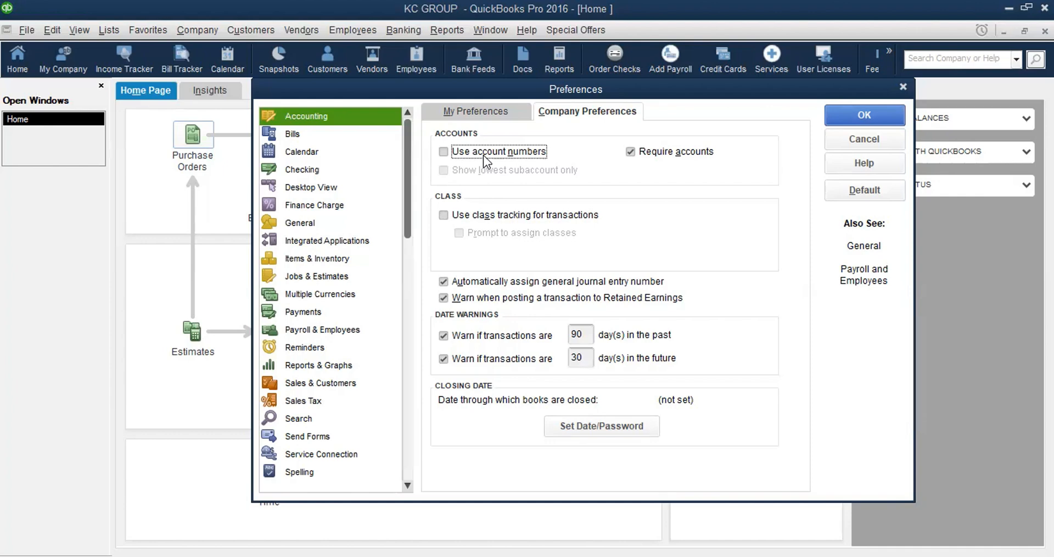
{"action": "left_click", "coordinate": [445, 150]}
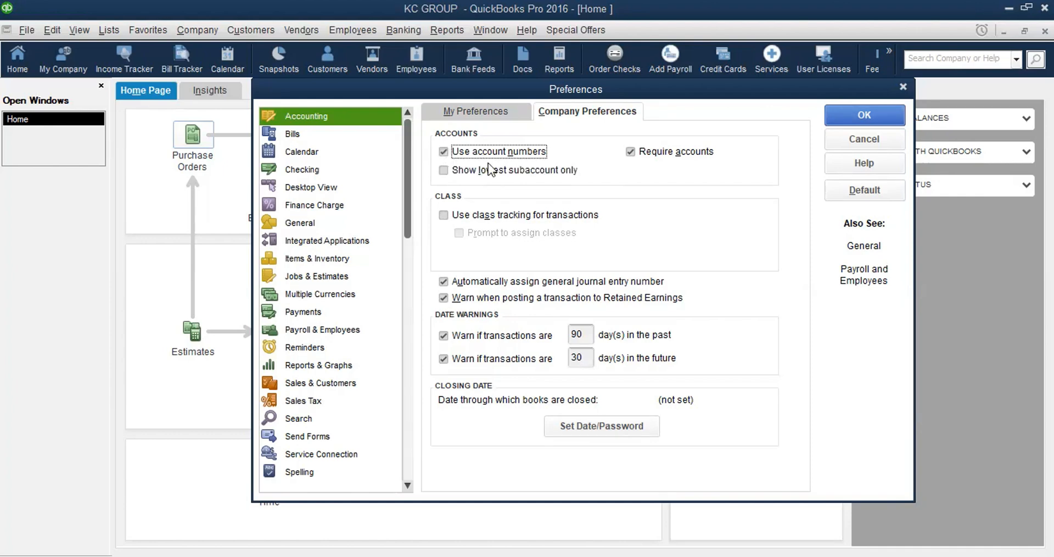
{"action": "left_click", "coordinate": [443, 152]}
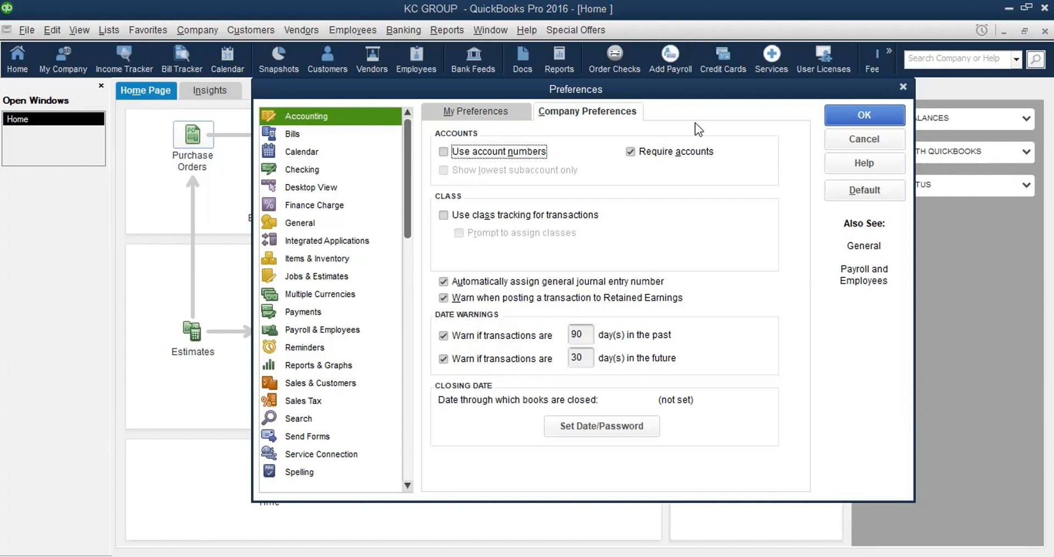
{"action": "left_click", "coordinate": [903, 86]}
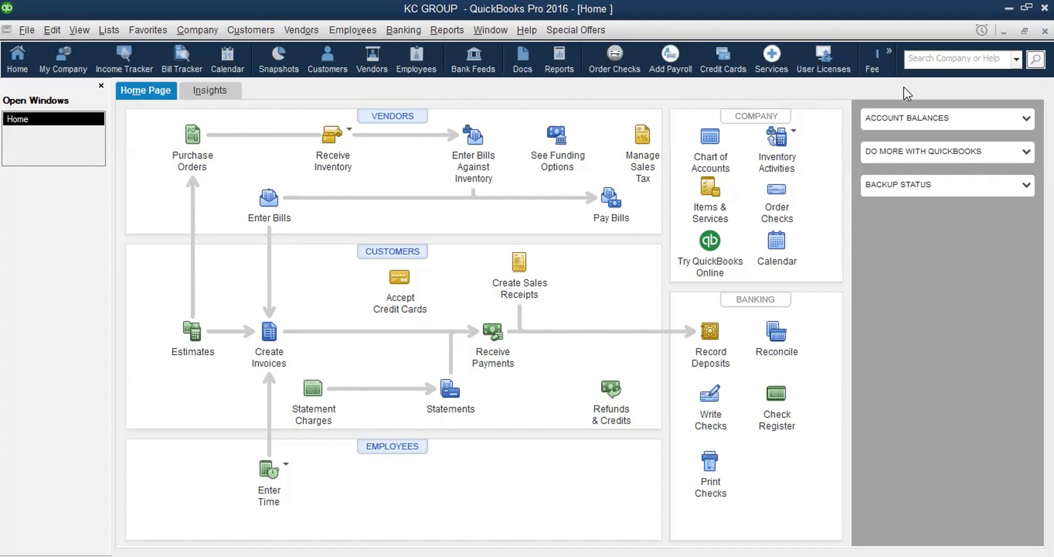
Open the Chart of Accounts and hide the Open Windows list.
{"action": "left_click", "coordinate": [710, 137]}
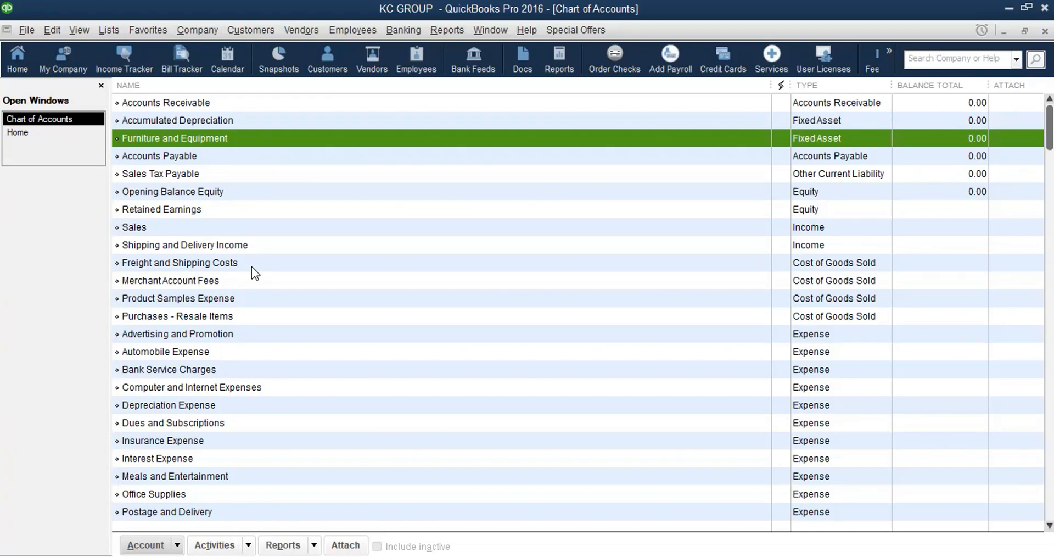
{"action": "left_click", "coordinate": [101, 86]}
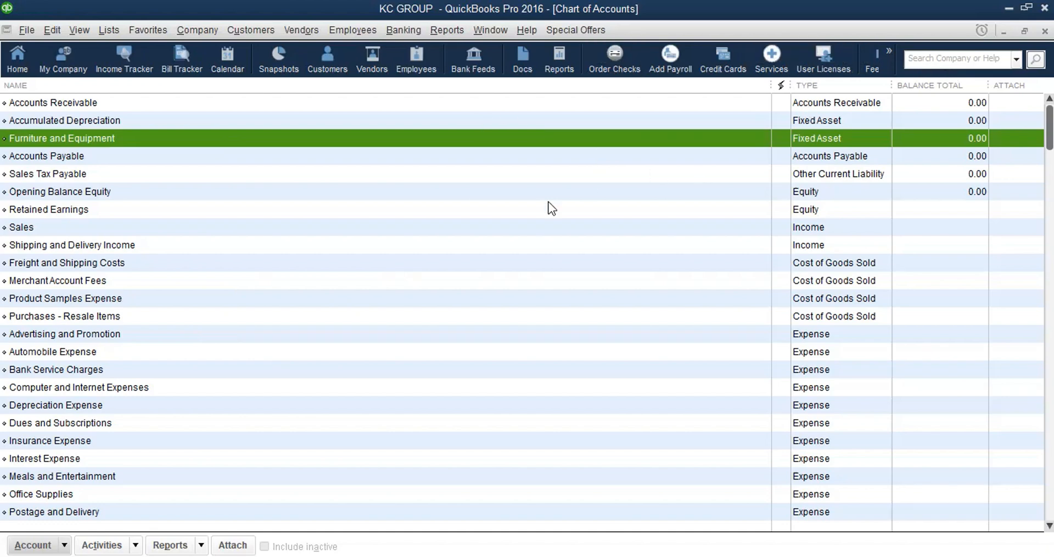
Turn on Use account numbers in the Accounting company preferences and save the change.
{"action": "left_click", "coordinate": [57, 27]}
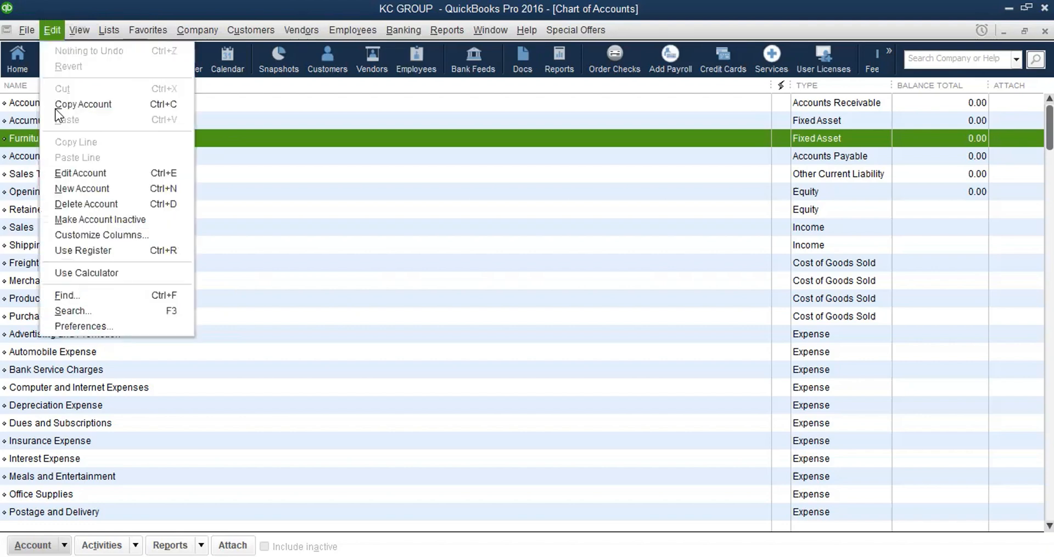
{"action": "left_click", "coordinate": [103, 319]}
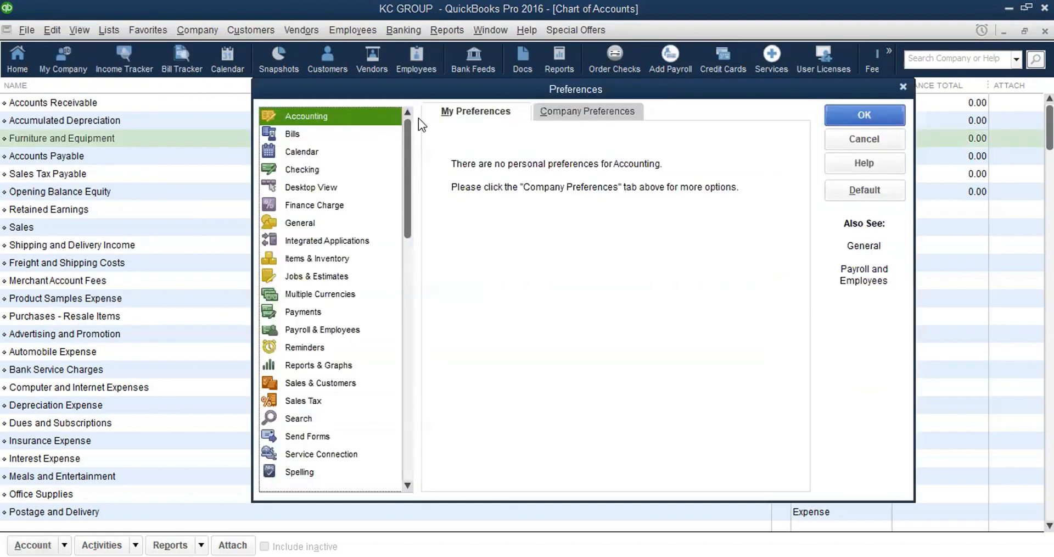
{"action": "left_click", "coordinate": [581, 110]}
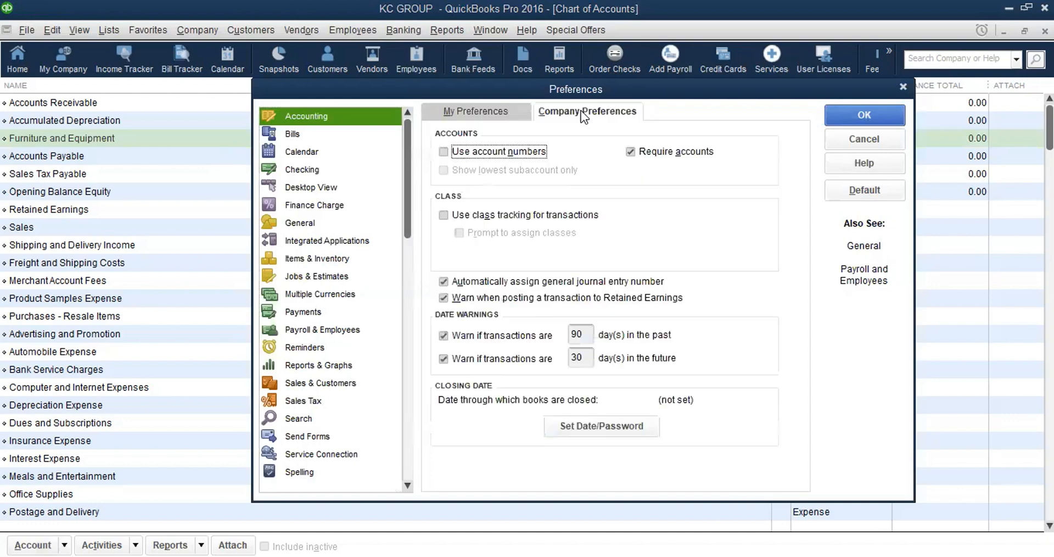
{"action": "left_click", "coordinate": [445, 151]}
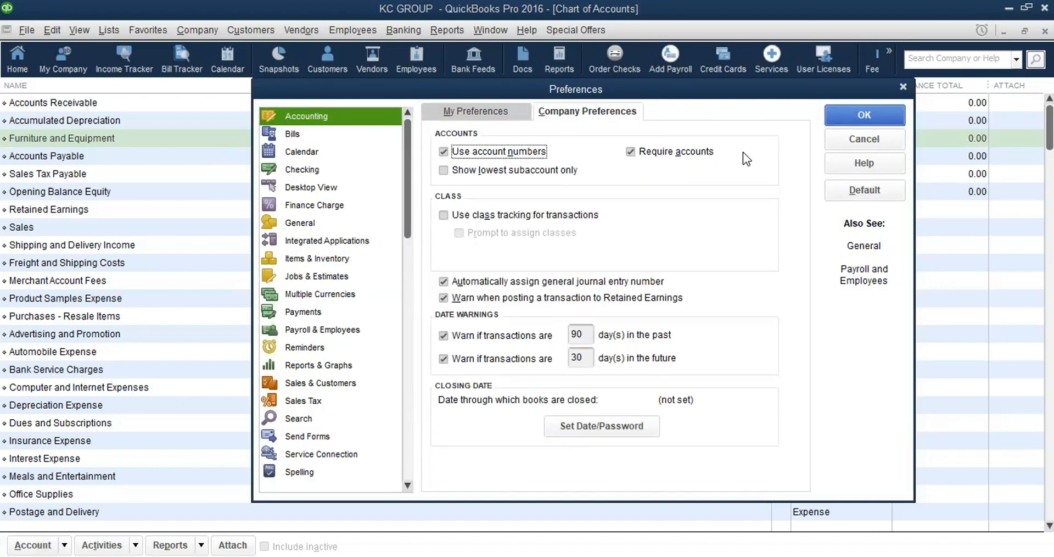
{"action": "left_click", "coordinate": [864, 116]}
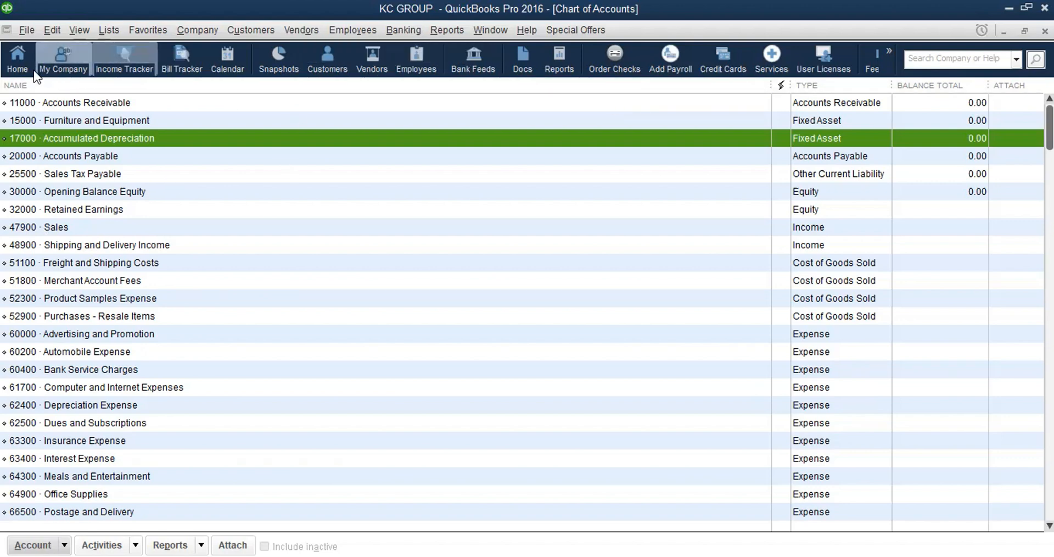
Turn on class tracking for transactions in the Accounting company preferences and save the change.
{"action": "left_click", "coordinate": [48, 29]}
{"action": "left_click", "coordinate": [98, 326]}
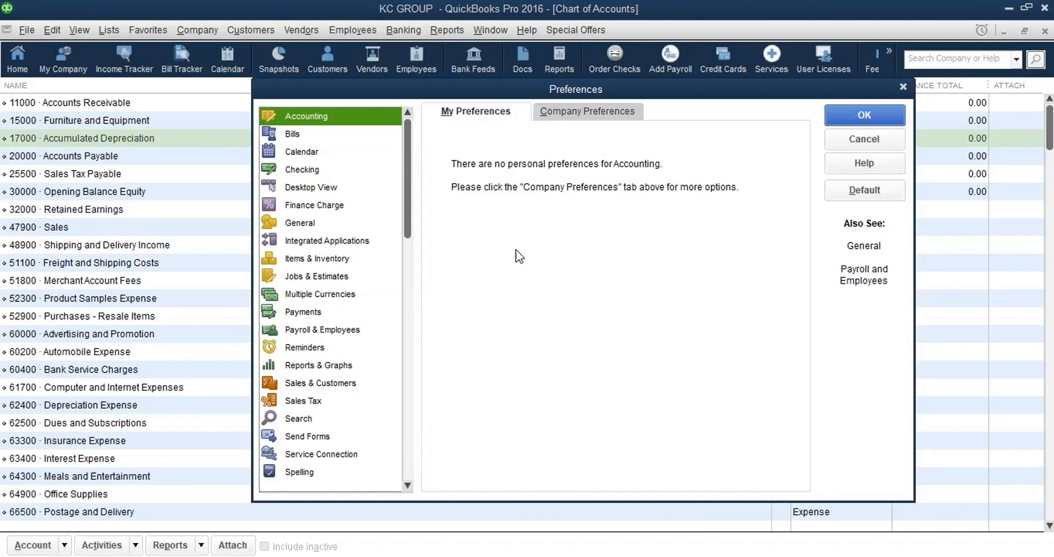
{"action": "left_click", "coordinate": [574, 111]}
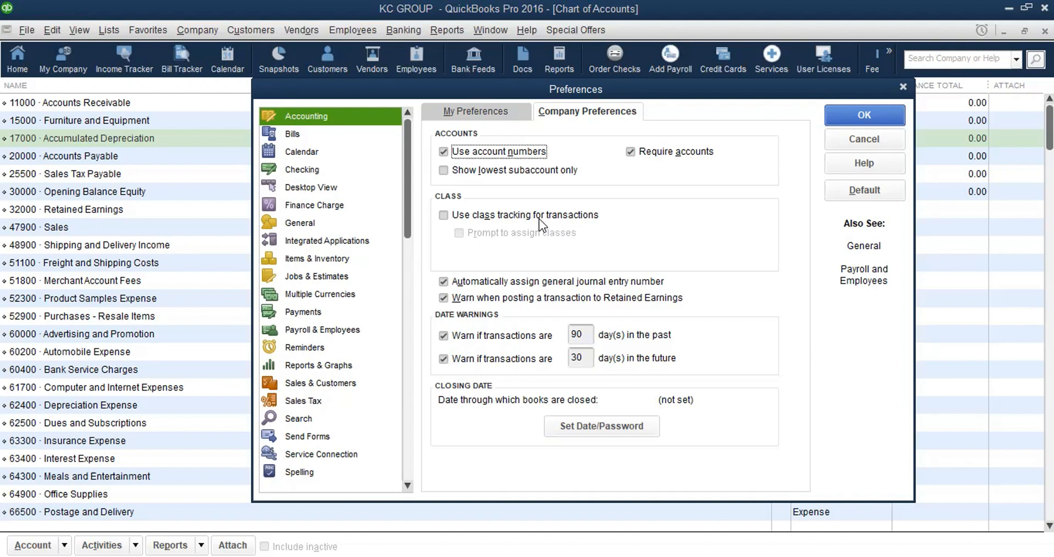
{"action": "left_click", "coordinate": [444, 216]}
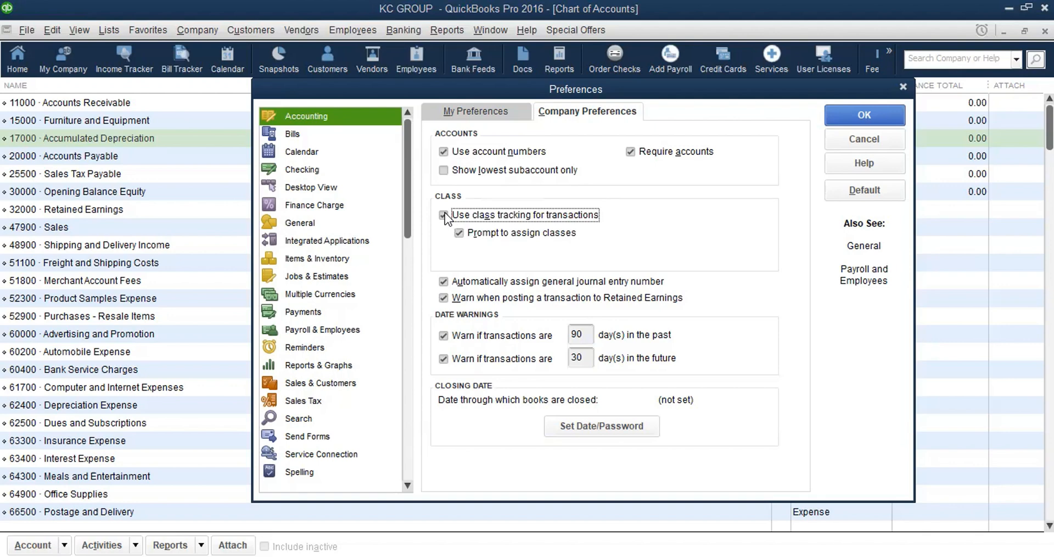
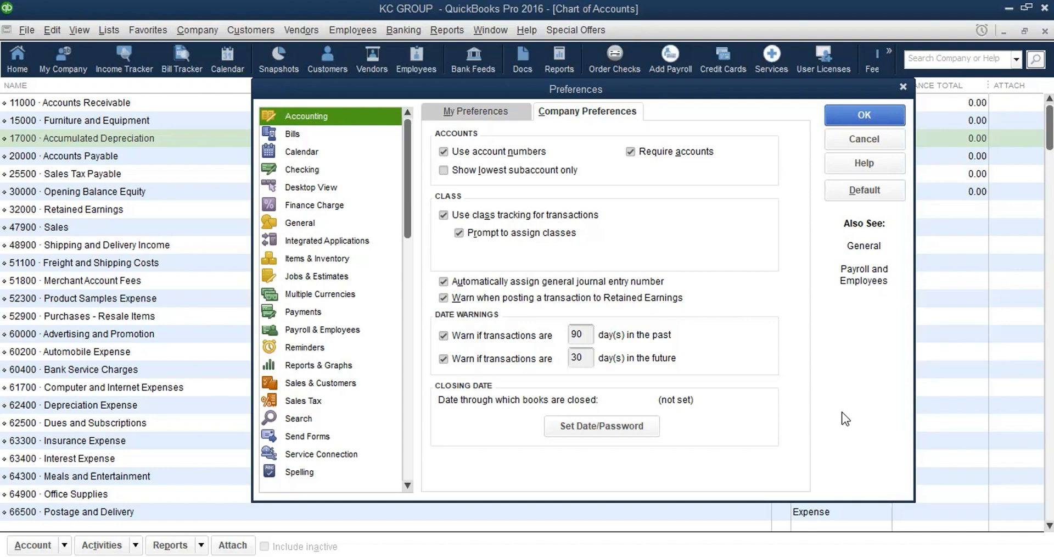
{"action": "left_click", "coordinate": [407, 485]}
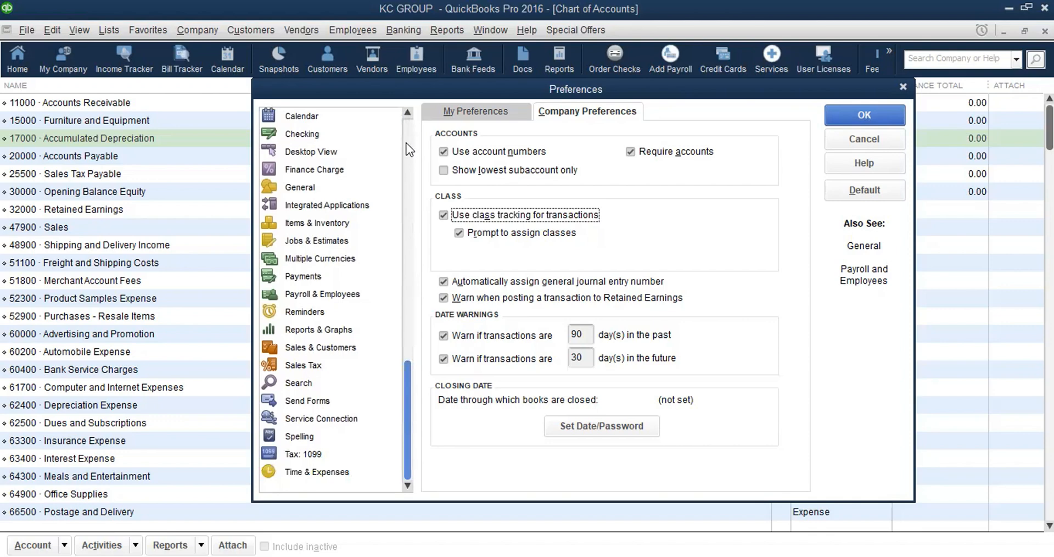
{"action": "scroll", "coordinate": [409, 153], "scroll_direction": "up", "scroll_amount": 1}
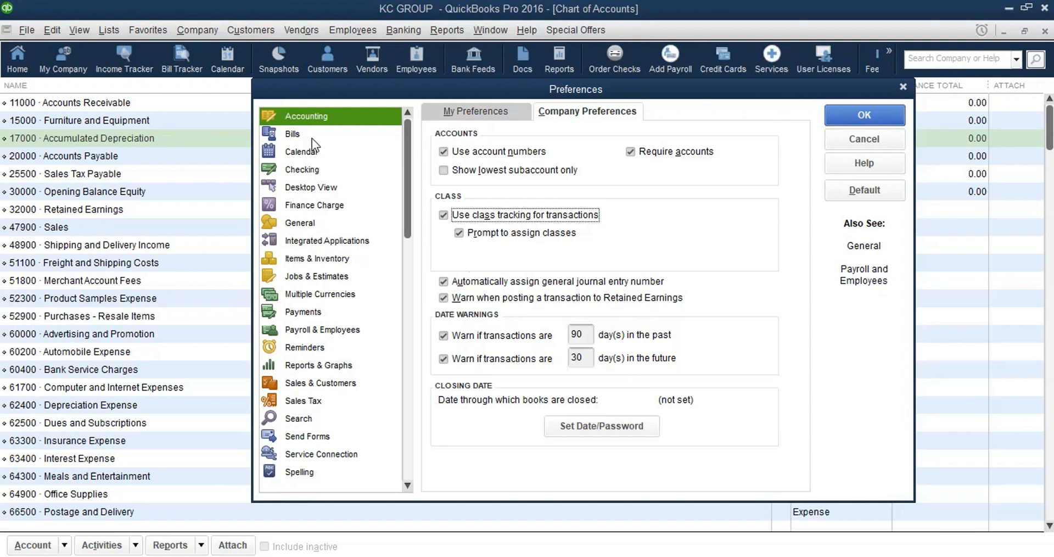
{"action": "left_click", "coordinate": [307, 171]}
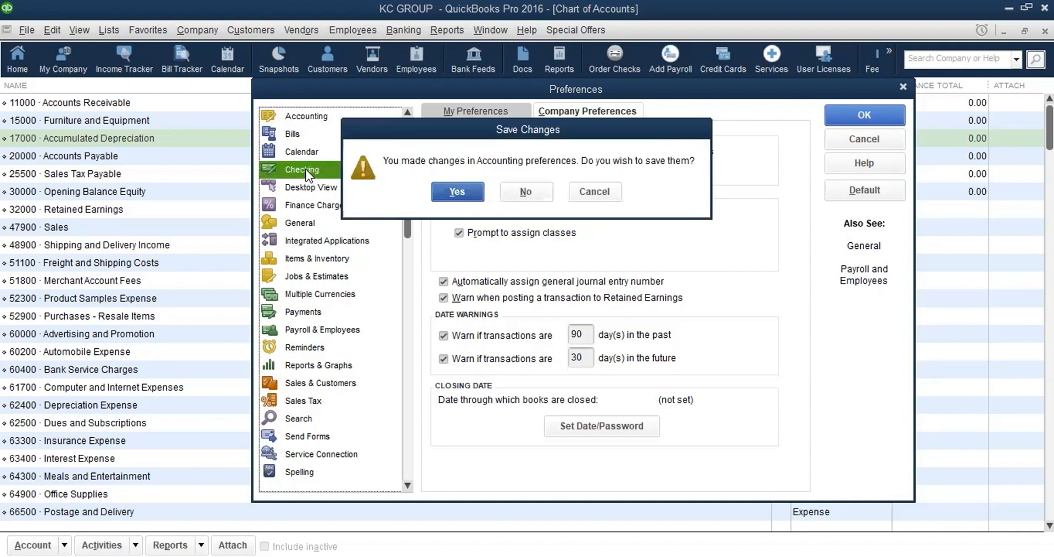
{"action": "left_click", "coordinate": [602, 192]}
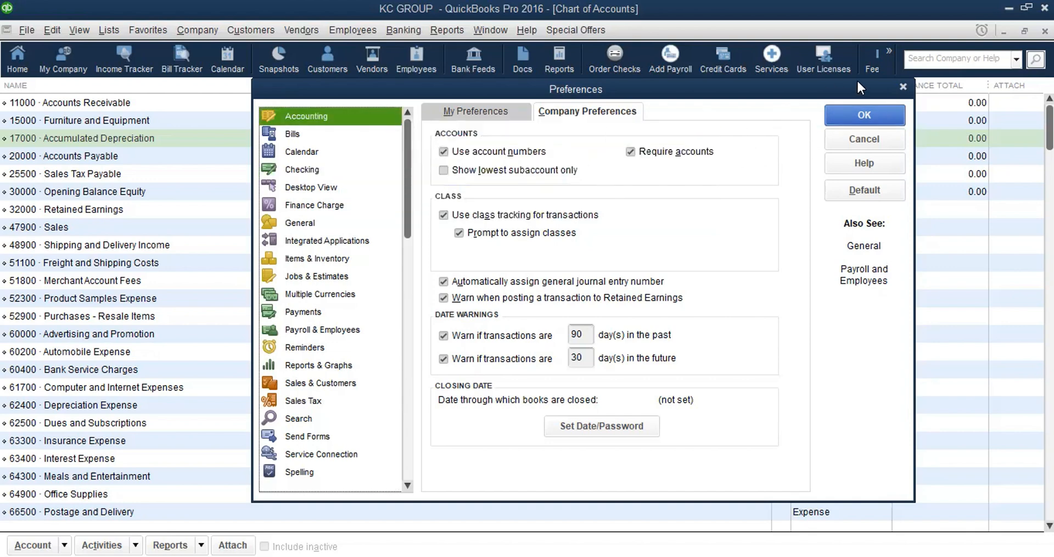
{"action": "left_click", "coordinate": [866, 113]}
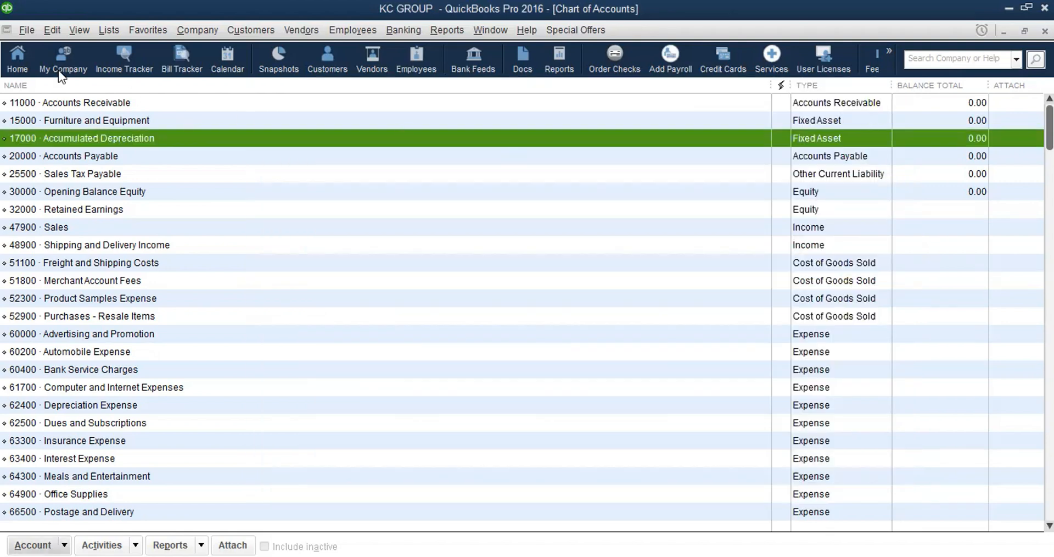
Reopen Preferences and view the personal and company preferences of the Checking category.
{"action": "left_click", "coordinate": [49, 31]}
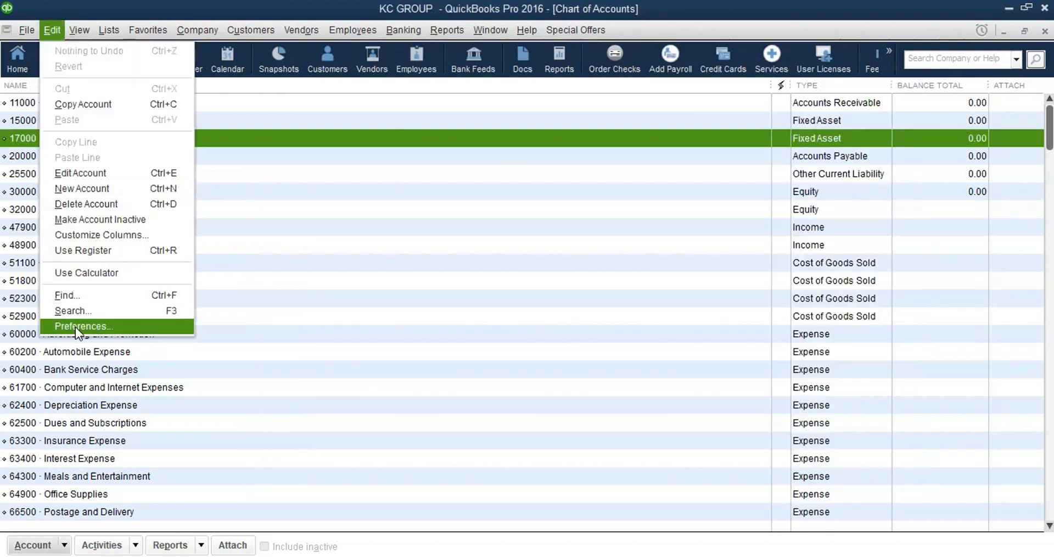
{"action": "left_click", "coordinate": [75, 327]}
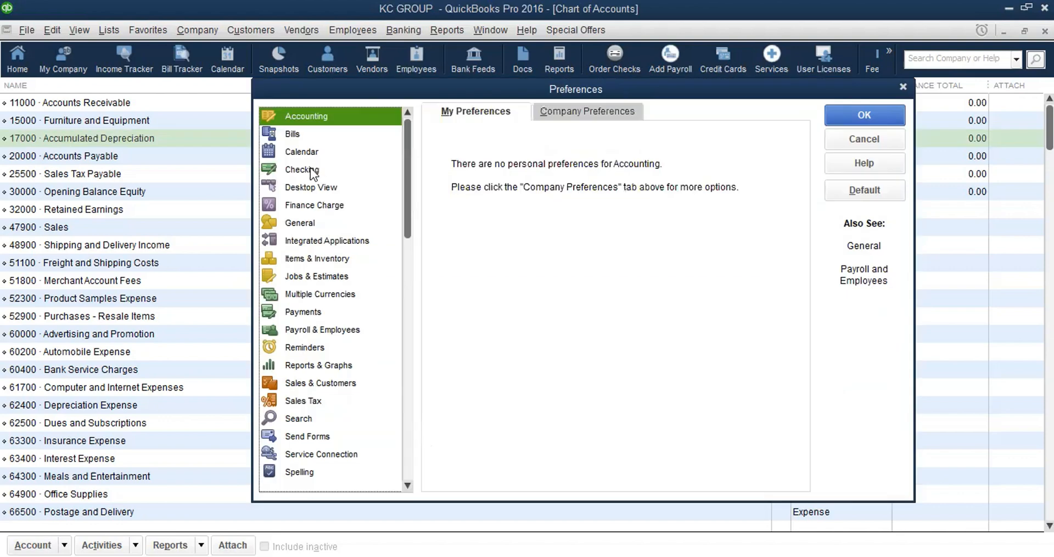
{"action": "left_click", "coordinate": [311, 168]}
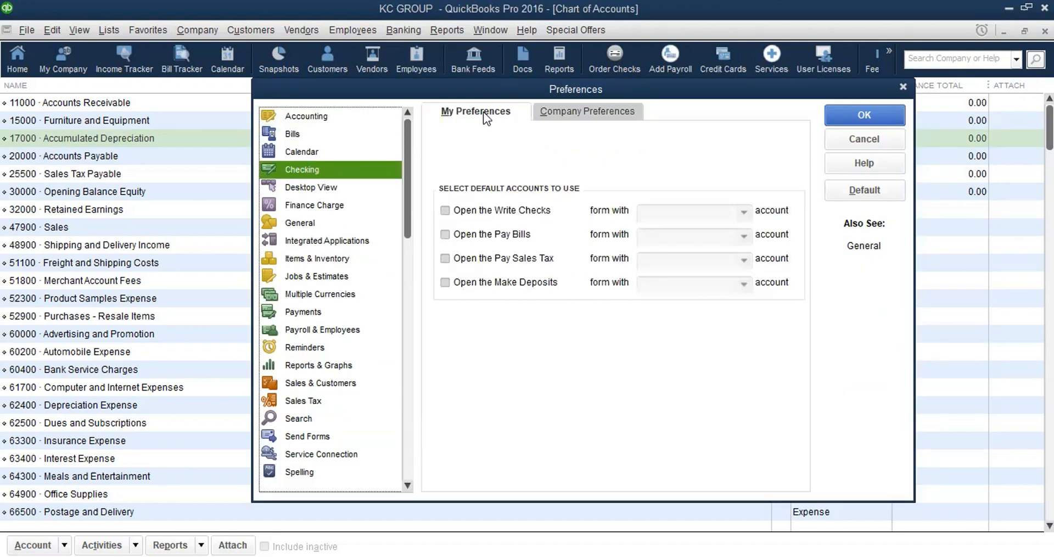
{"action": "left_click", "coordinate": [570, 111]}
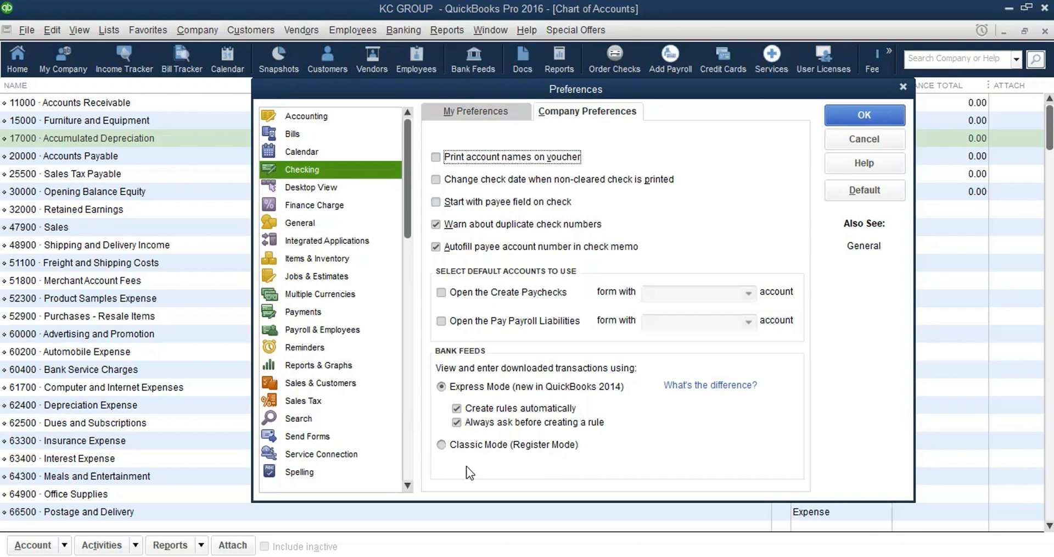
Try Classic Mode (Register Mode) for bank feeds, then restore Express Mode and close Preferences.
{"action": "left_click", "coordinate": [443, 444]}
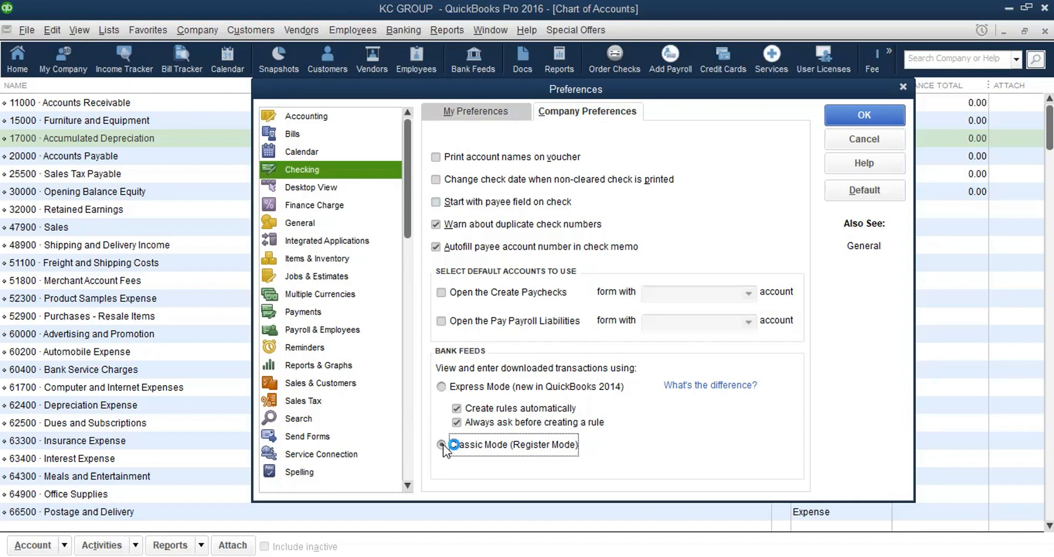
{"action": "left_click", "coordinate": [442, 387]}
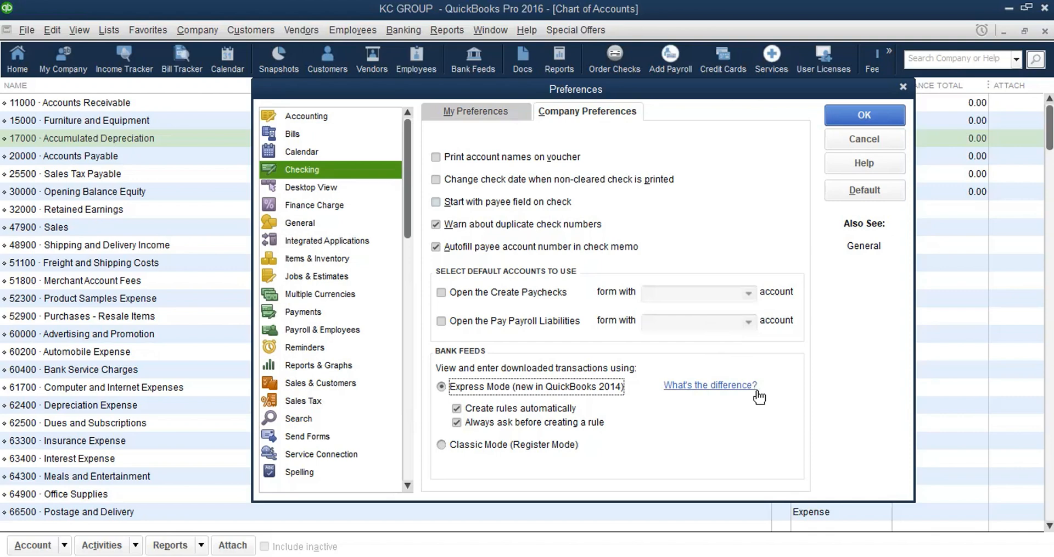
{"action": "left_click", "coordinate": [866, 111]}
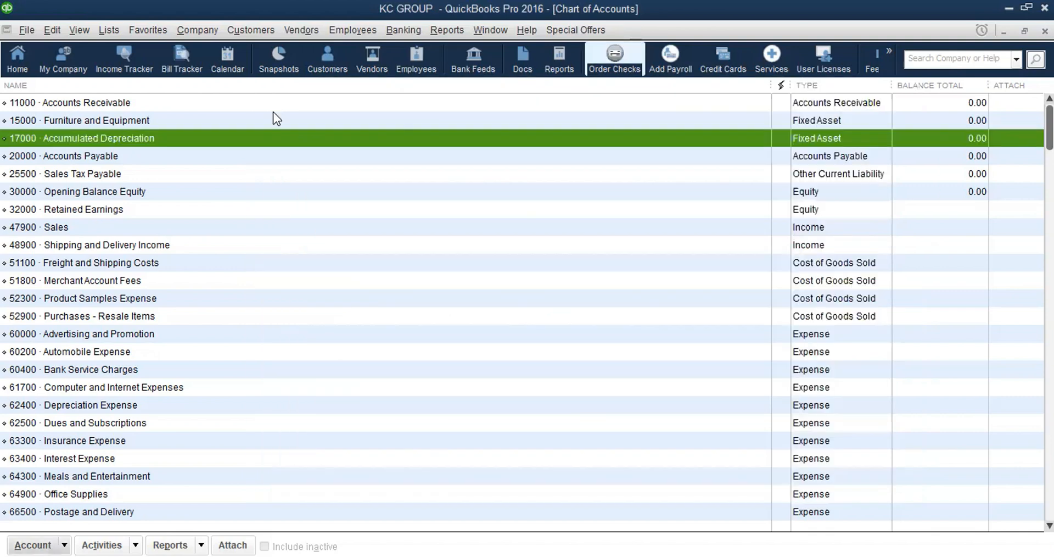
Reopen Preferences and view the personal preferences of the Desktop View category.
{"action": "left_click", "coordinate": [50, 27]}
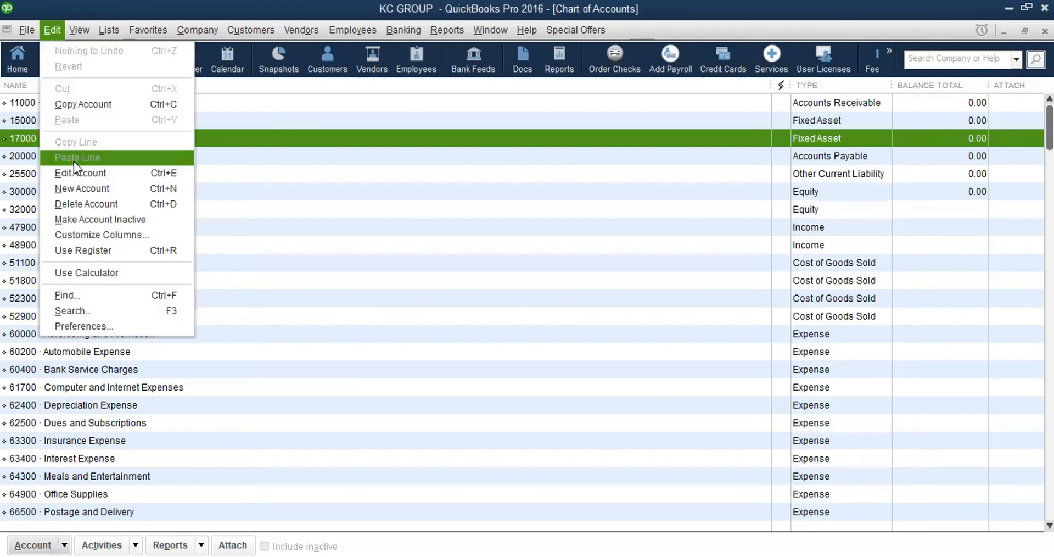
{"action": "left_click", "coordinate": [95, 328]}
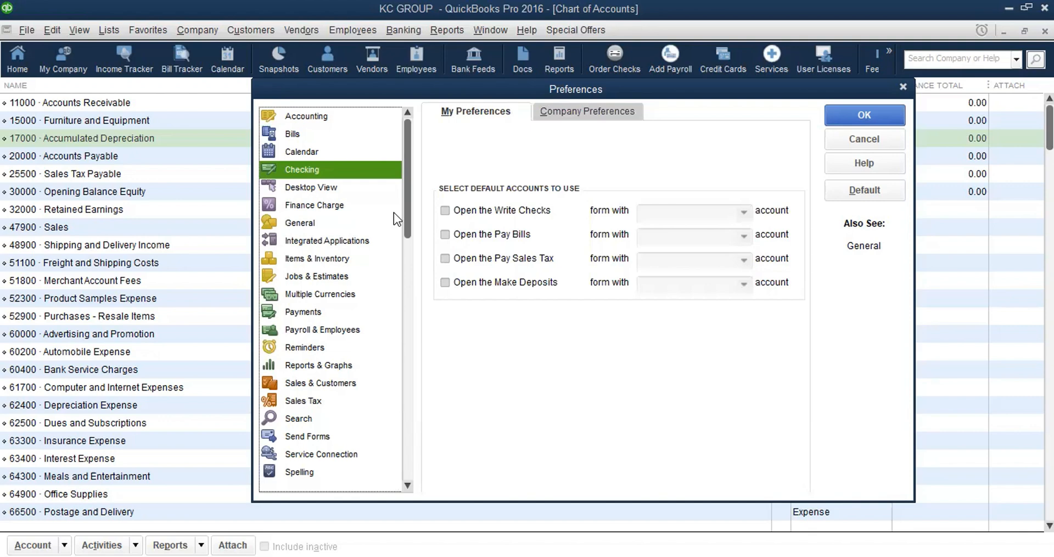
{"action": "left_click", "coordinate": [324, 188]}
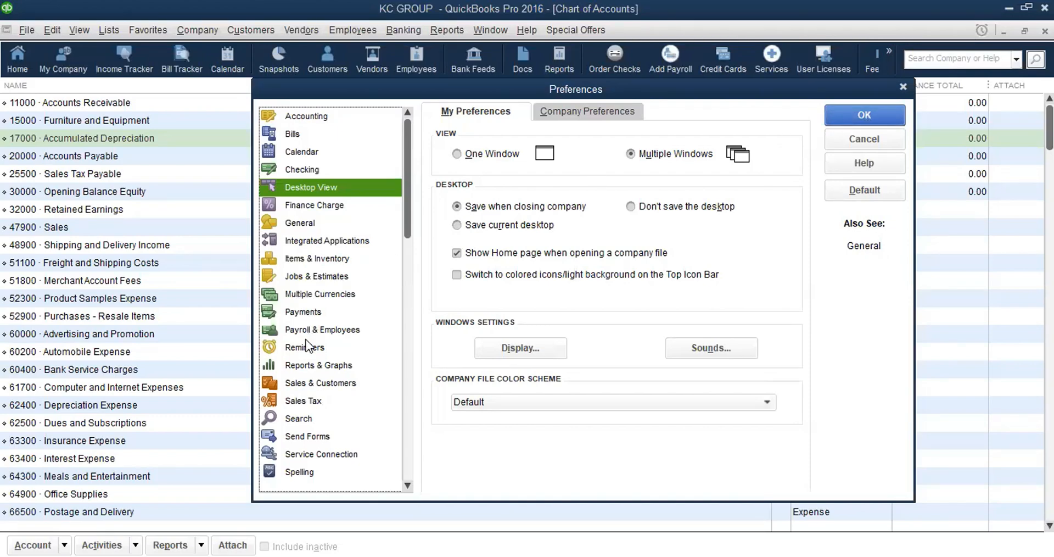
In the General personal preferences, enable Pressing Enter moves between fields, Automatically recall last transaction for this name and Use today's date as default, and save.
{"action": "left_click", "coordinate": [295, 223]}
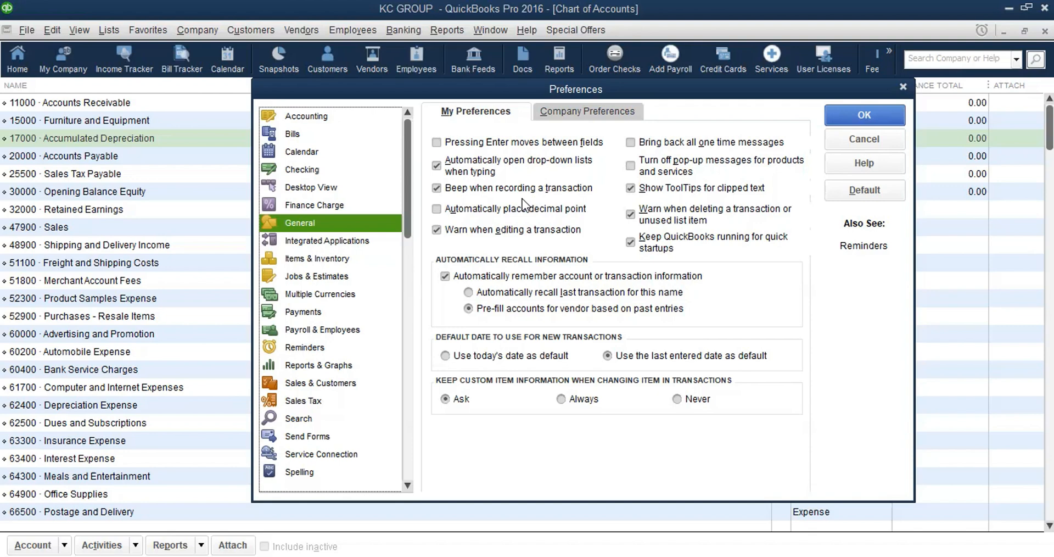
{"action": "left_click", "coordinate": [439, 143]}
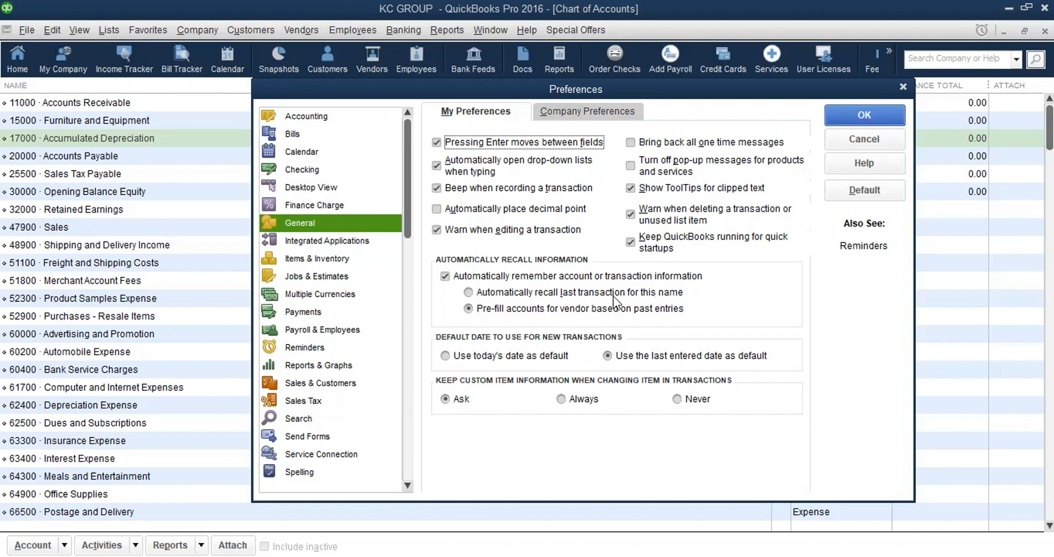
{"action": "left_click", "coordinate": [470, 292]}
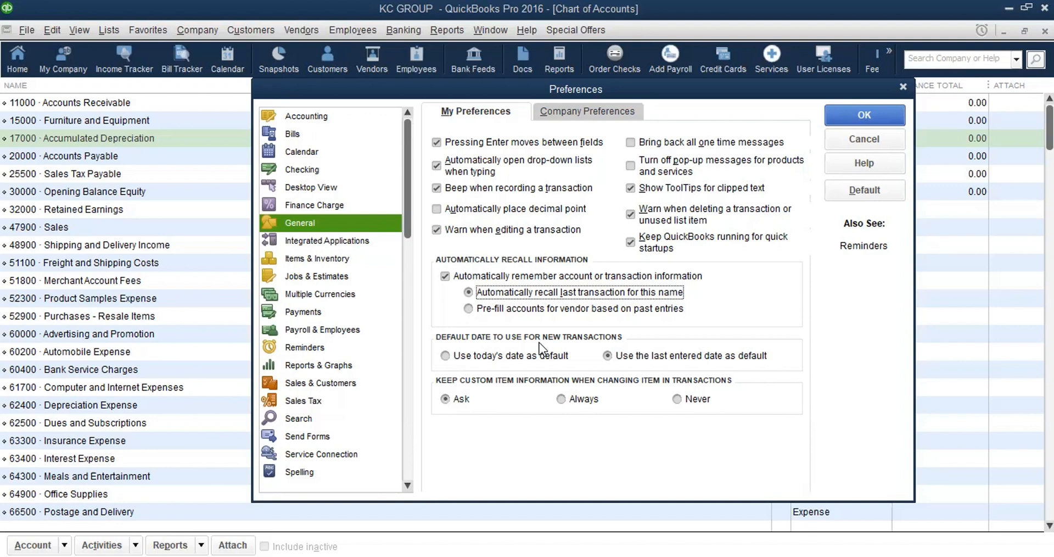
{"action": "left_click", "coordinate": [447, 357]}
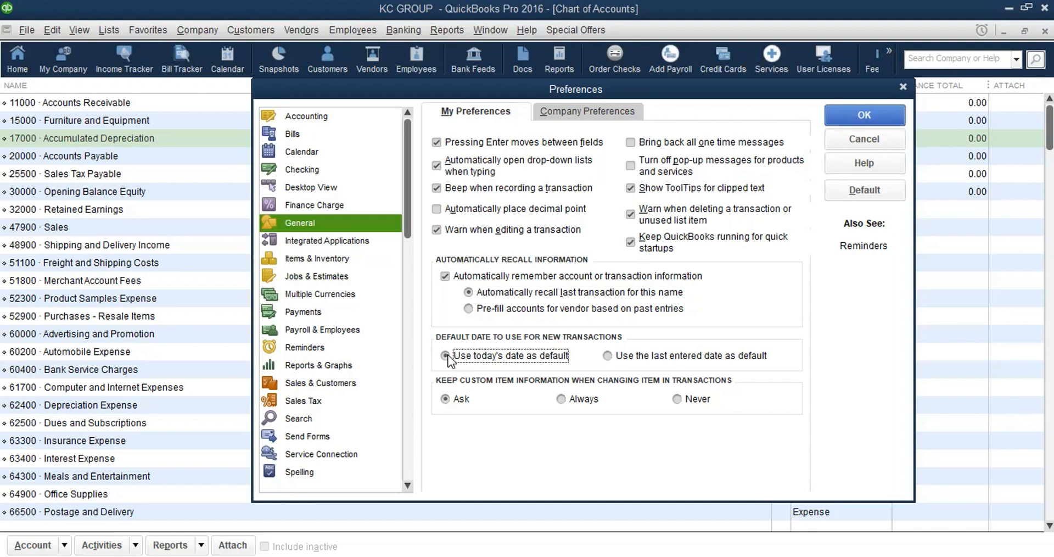
{"action": "left_click", "coordinate": [326, 257]}
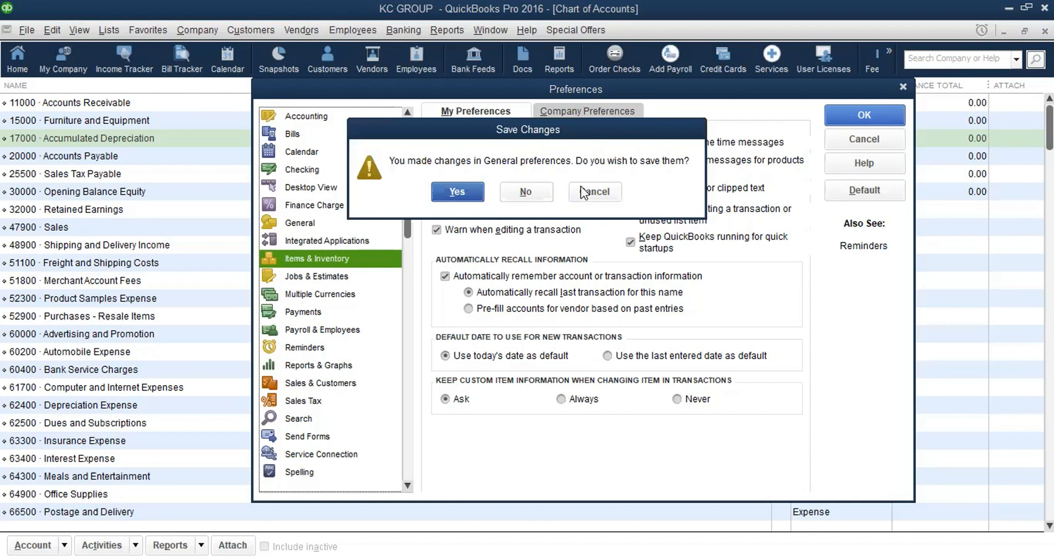
{"action": "left_click", "coordinate": [599, 185]}
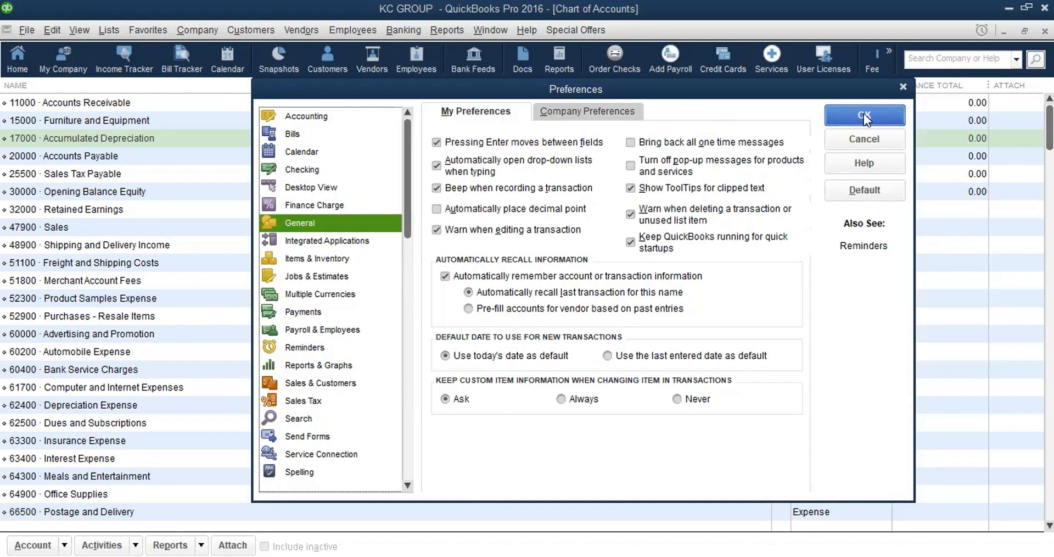
{"action": "left_click", "coordinate": [865, 114]}
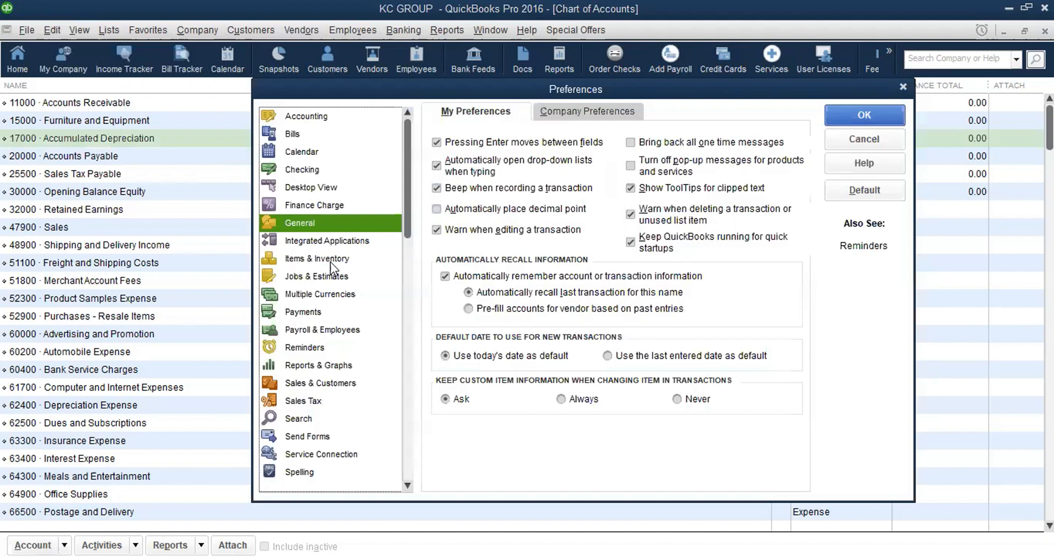
View the personal and company preferences of the Items & Inventory category and the rest of the category list.
{"action": "left_click", "coordinate": [331, 262]}
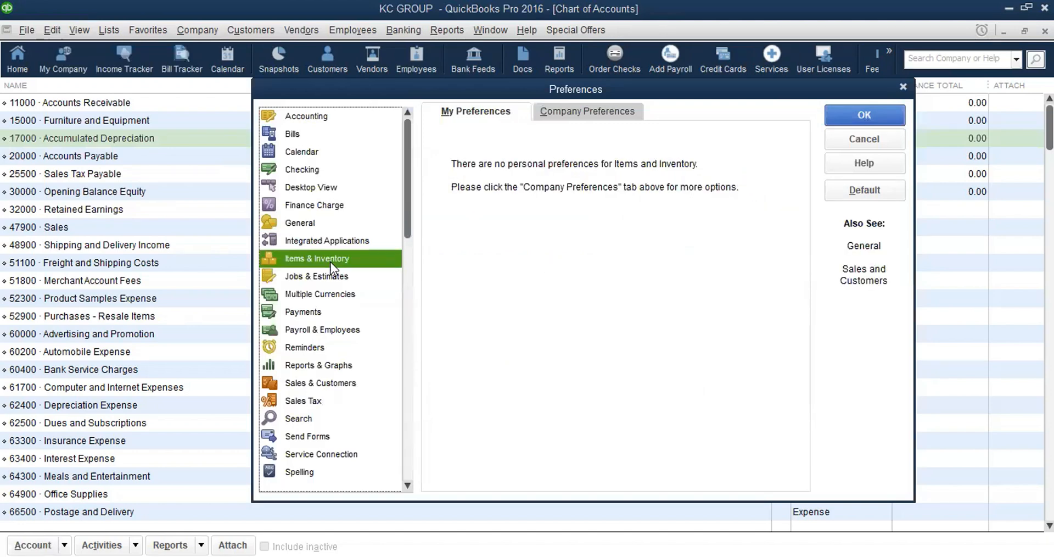
{"action": "left_click", "coordinate": [599, 109]}
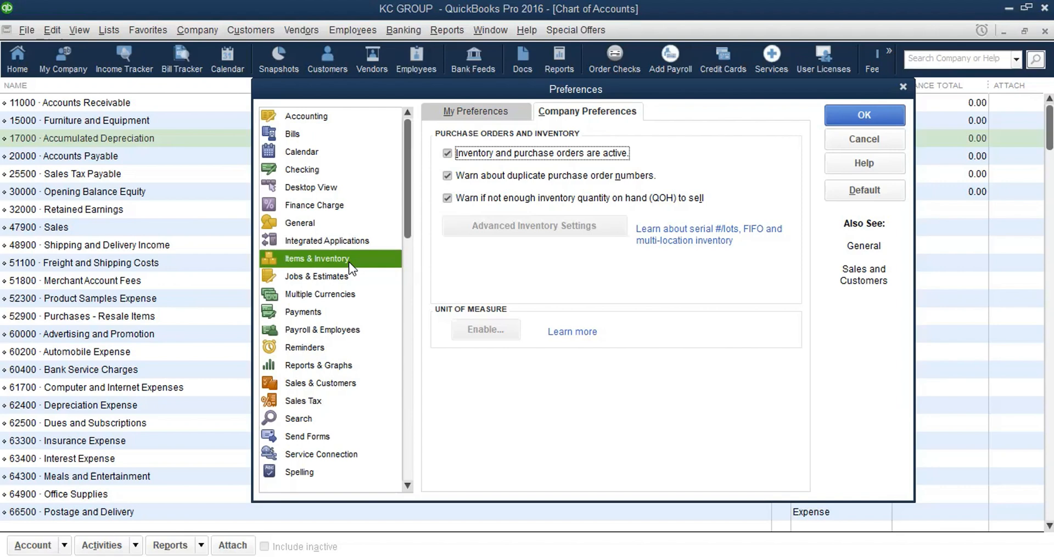
{"action": "left_click", "coordinate": [408, 485]}
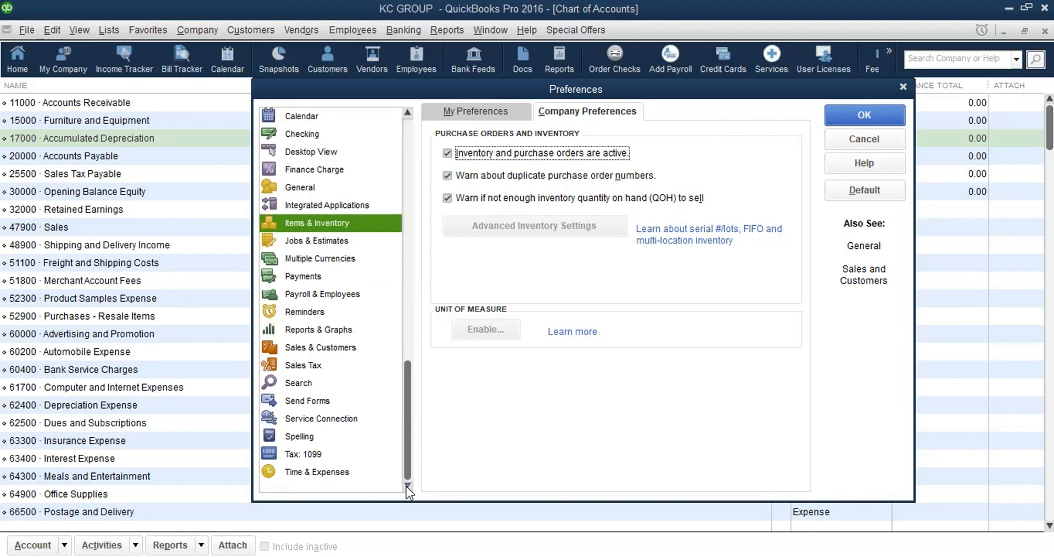